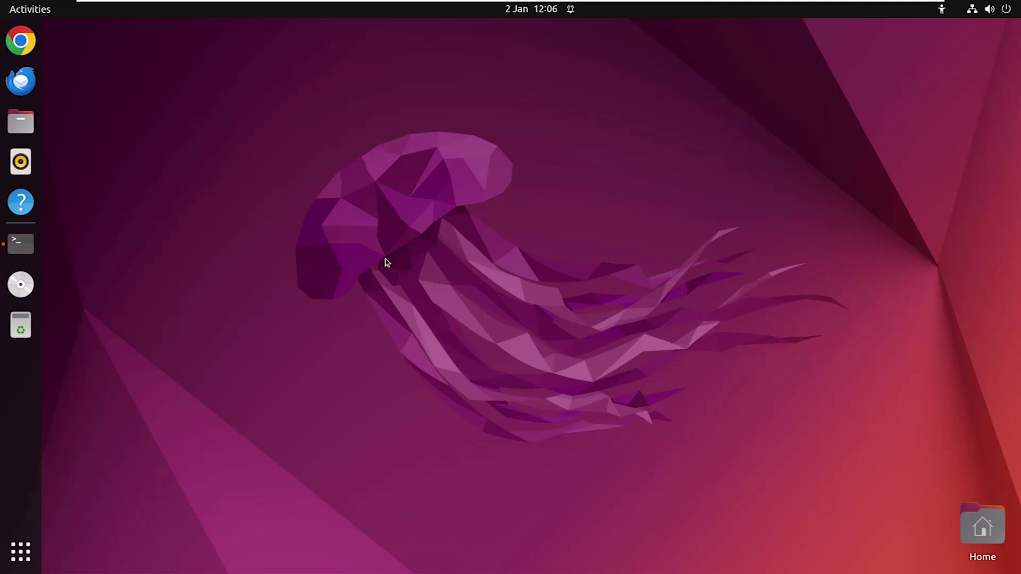
Step: Install the synaptic package with apt in a terminal, entering the account password for sudo and accepting the installation
left_click(22, 239)
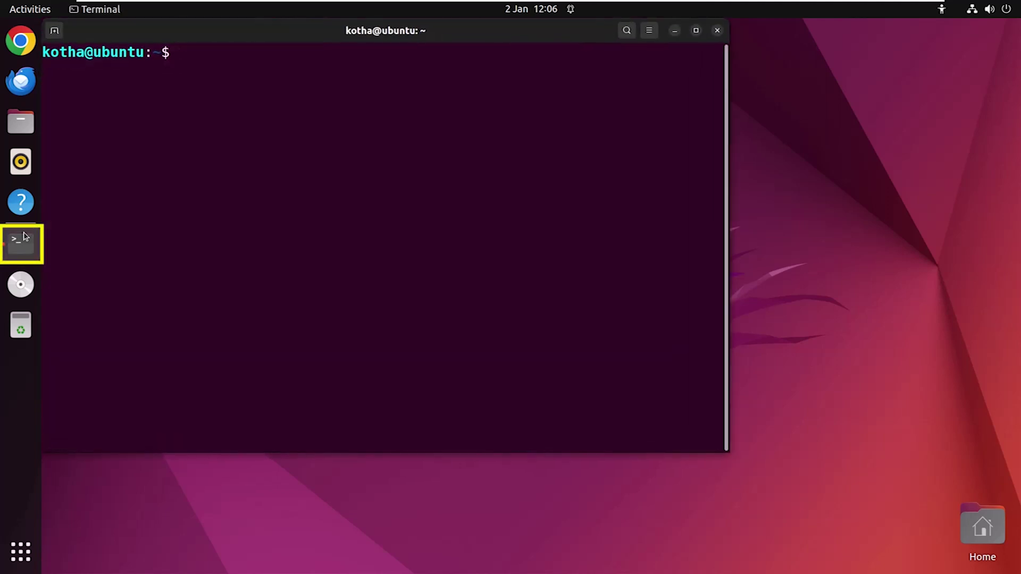
type("sudo apt install ")
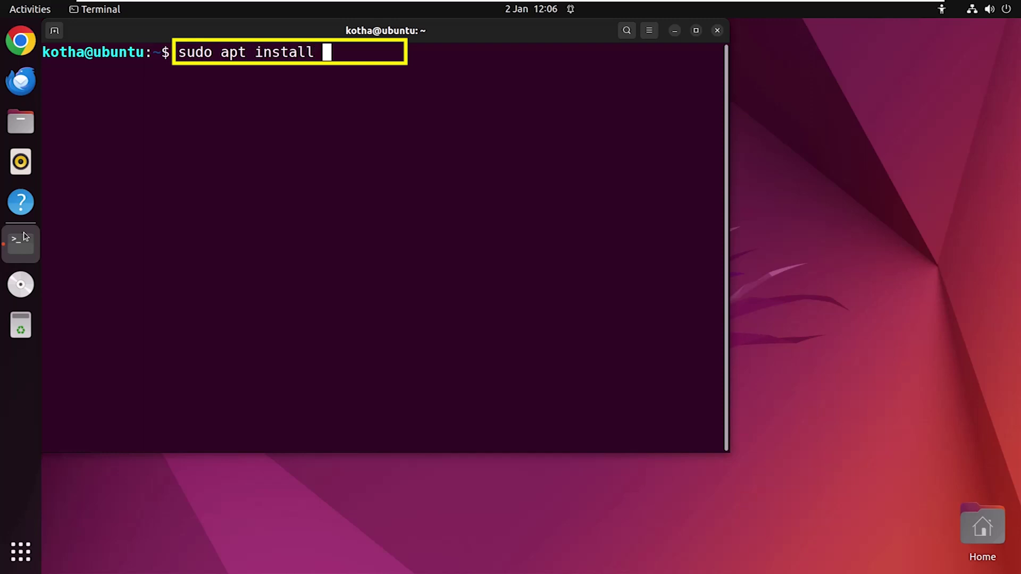
type("synaptic")
key("Return")
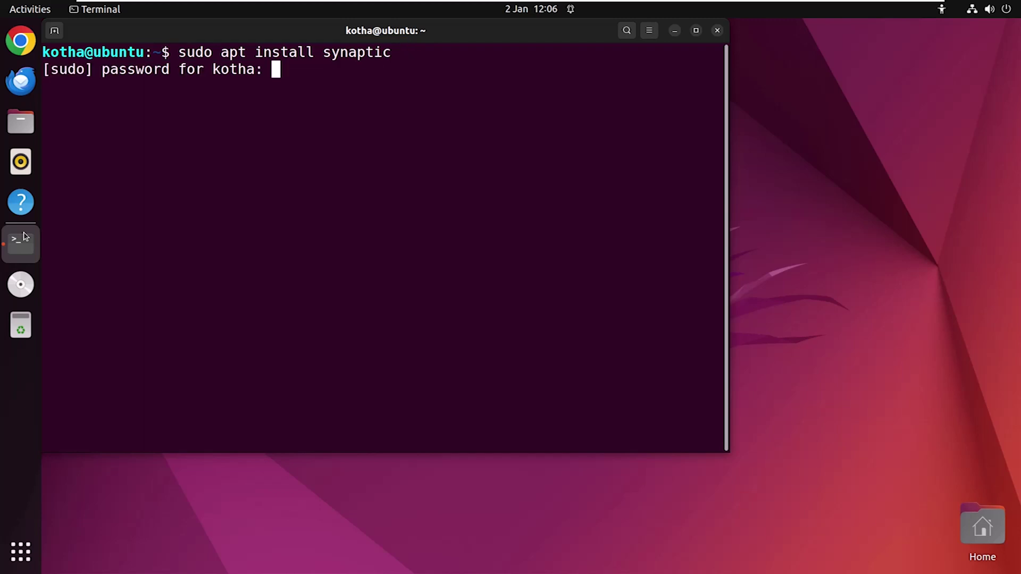
key("Return")
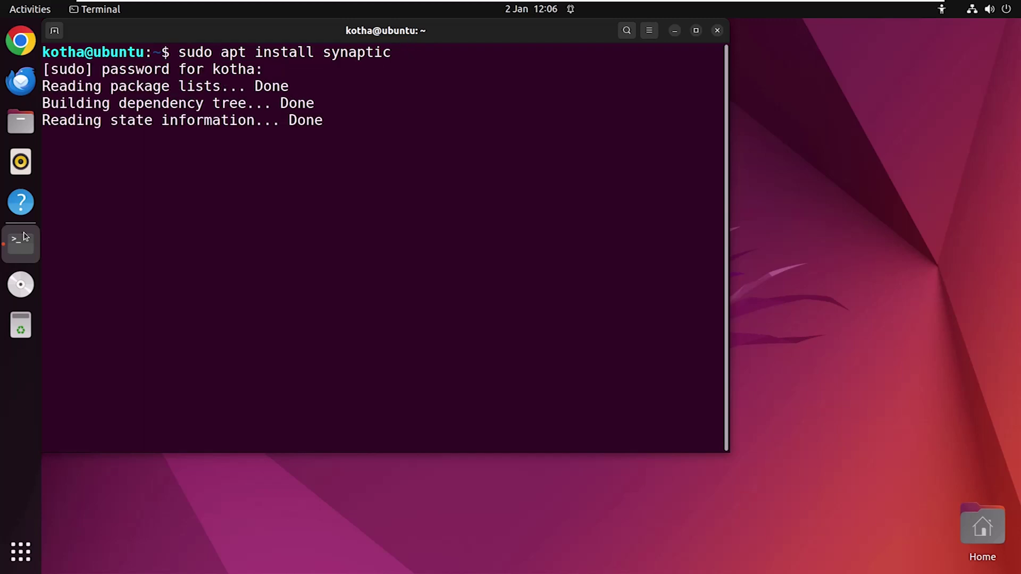
type("Y")
key("Return")
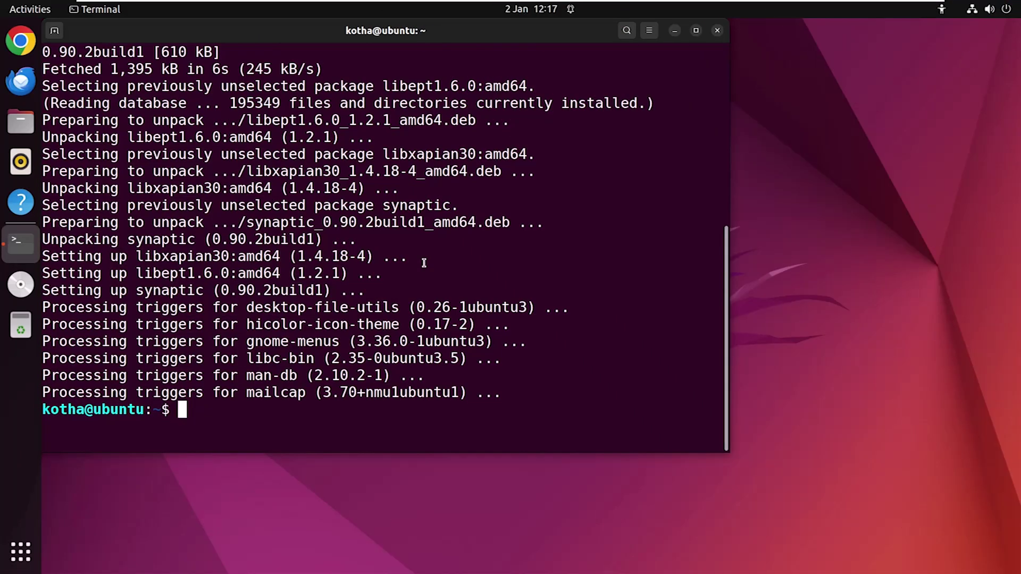
Step: Launch Synaptic Package Manager with sudo and search package descriptions and names for zfs
type("sudo synaptic")
key("Return")
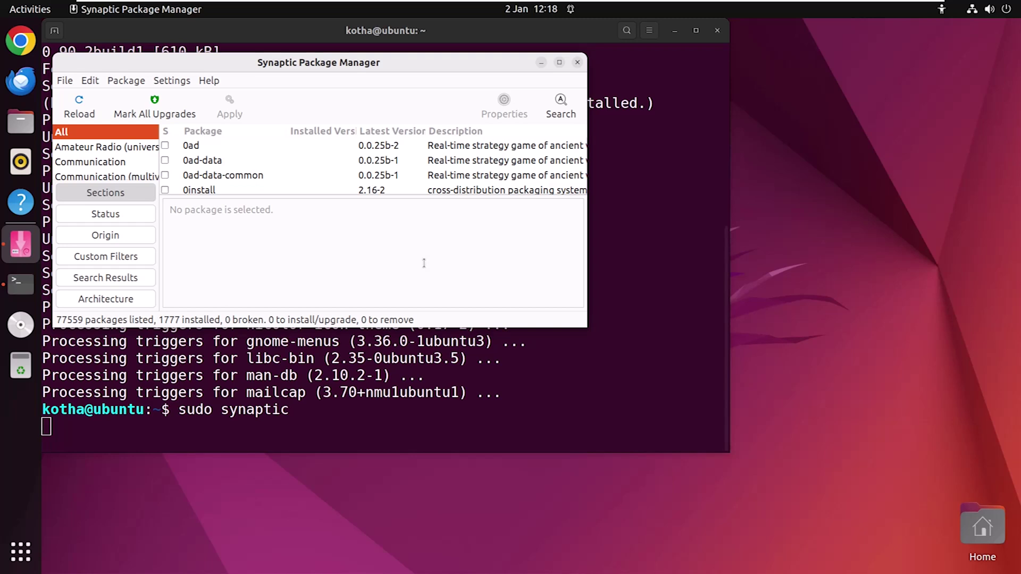
left_click(571, 111)
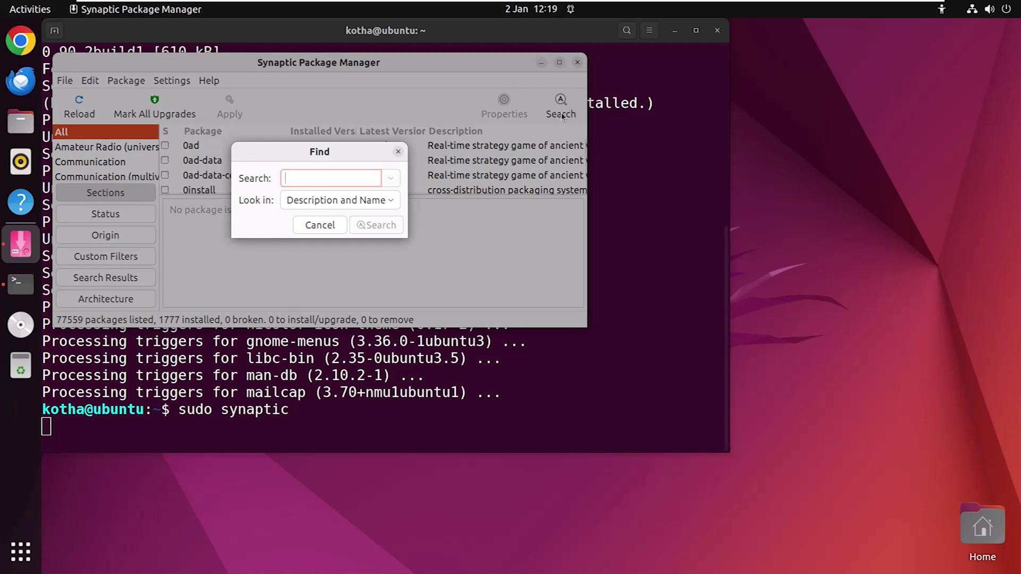
type("zfs")
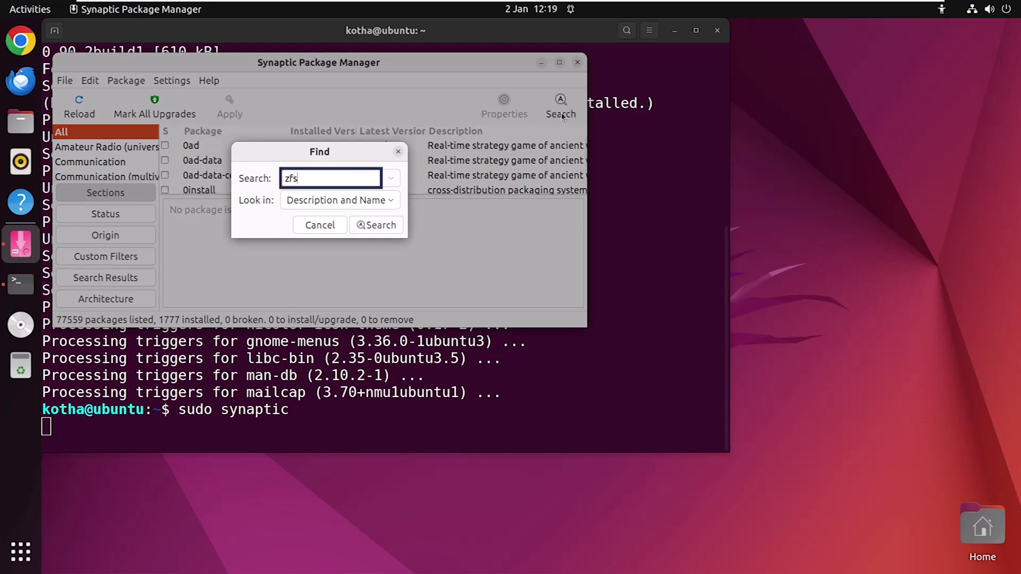
left_click(383, 224)
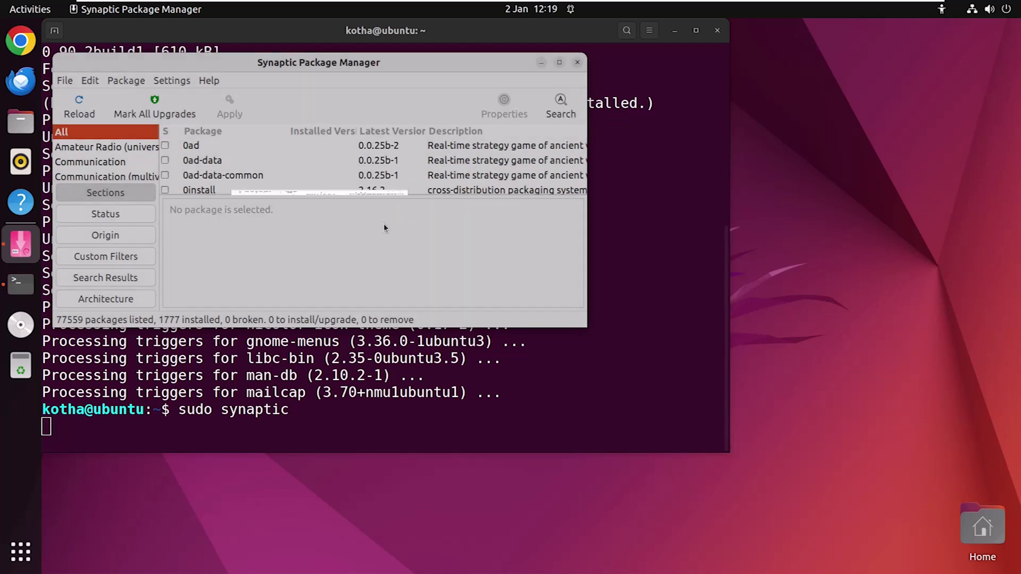
Step: Mark the golang-go-zfs-dev package for installation together with its additional required packages
scroll(319, 164, "down", 5)
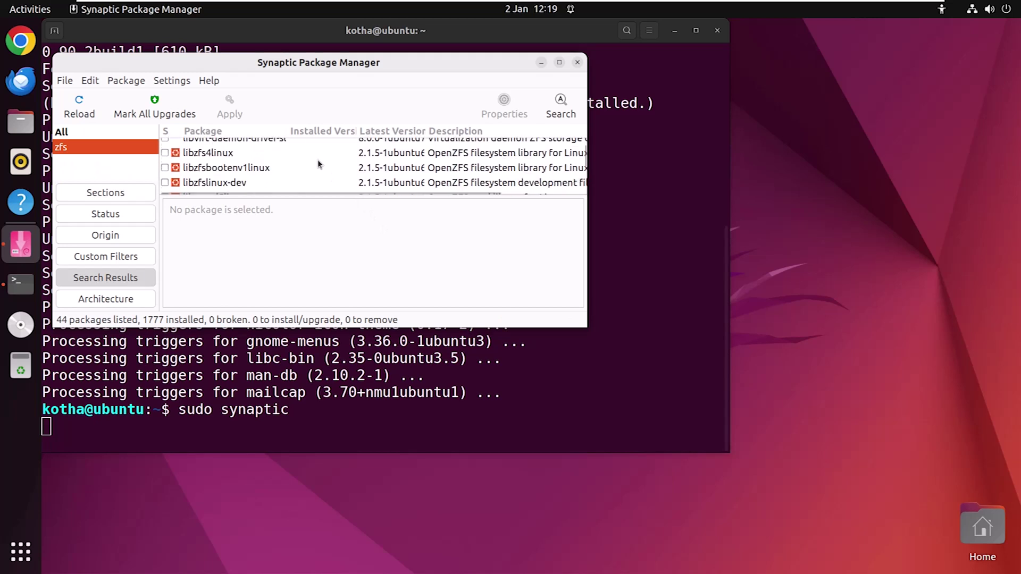
scroll(319, 164, "down", 6)
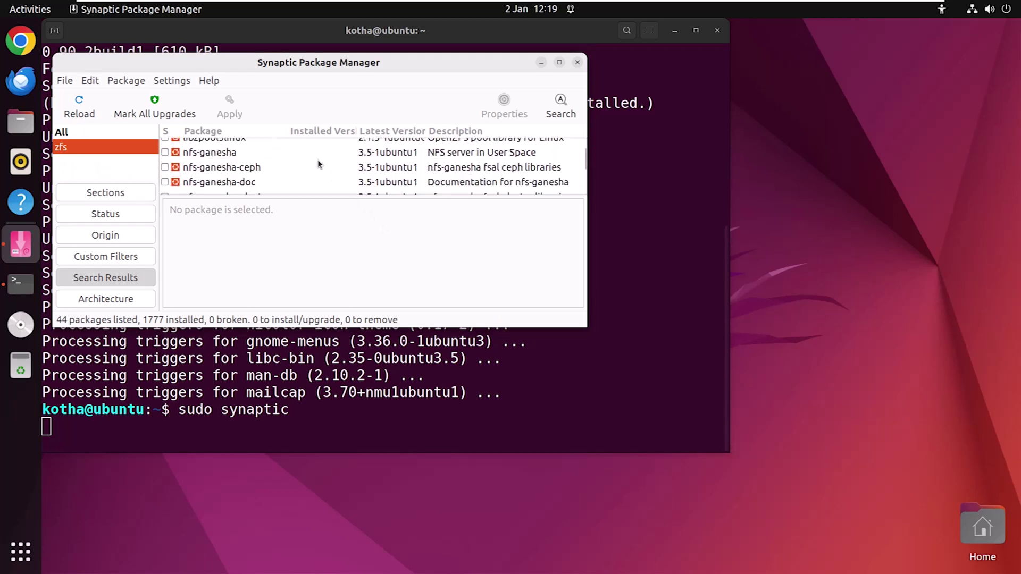
left_click(263, 179)
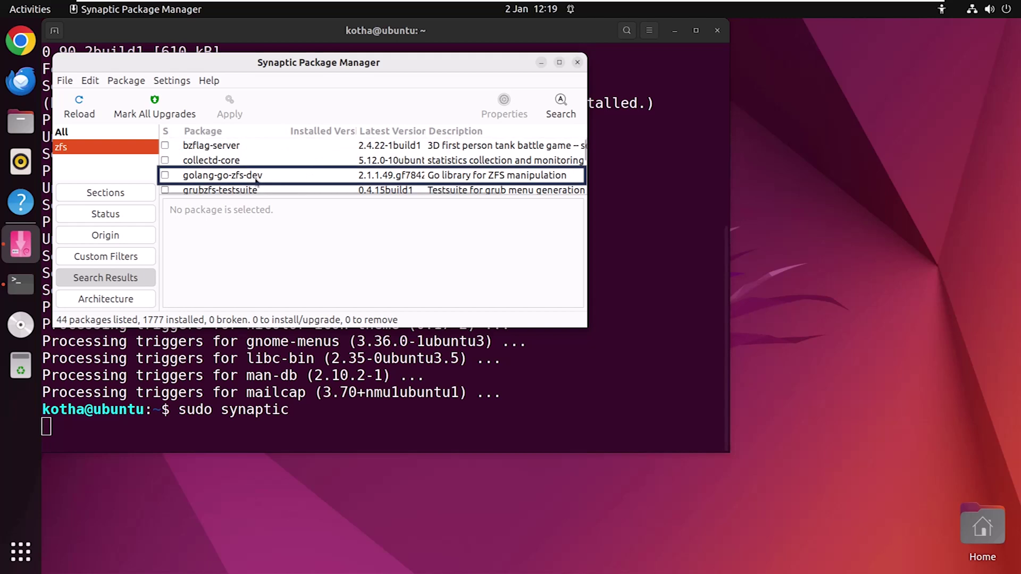
right_click(258, 176)
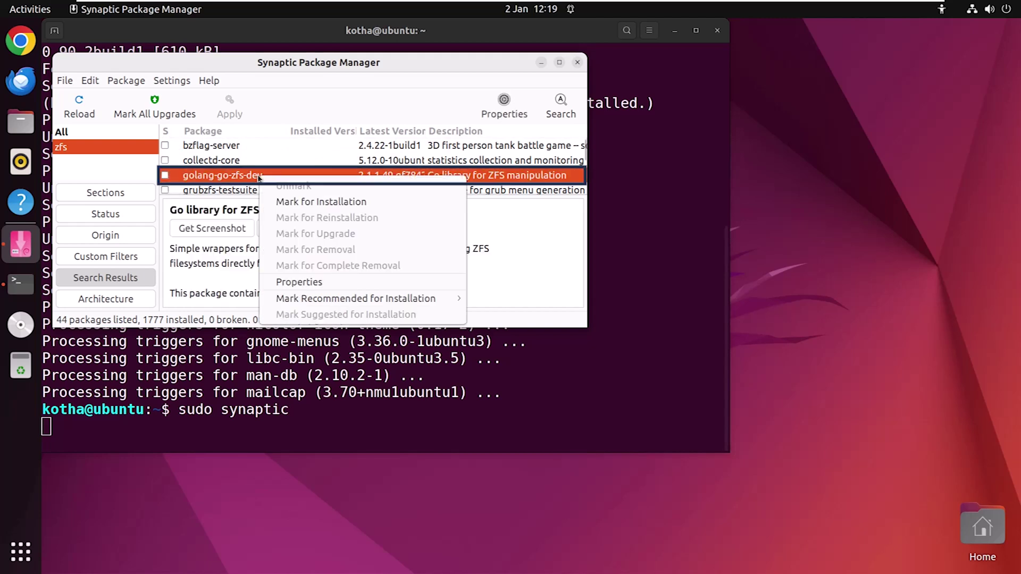
left_click(299, 203)
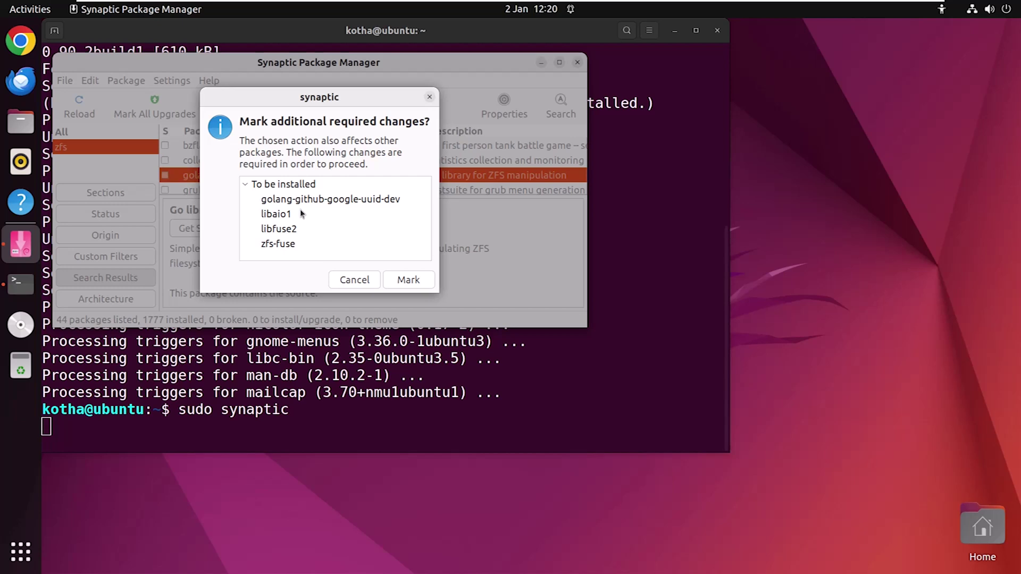
left_click(409, 279)
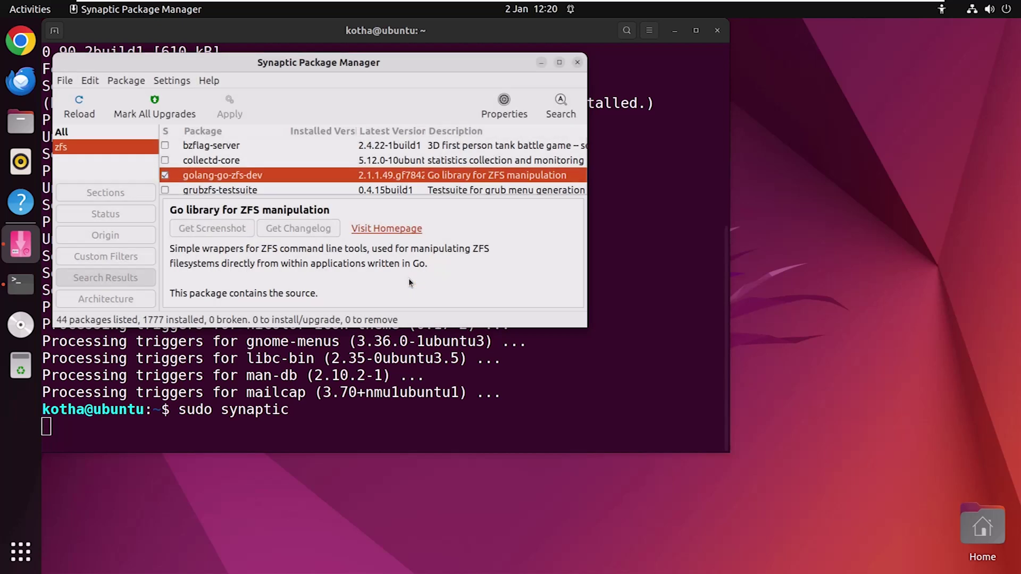
Step: Apply the marked changes to install golang-go-zfs-dev and its dependencies, and dismiss the completion dialog
left_click(233, 101)
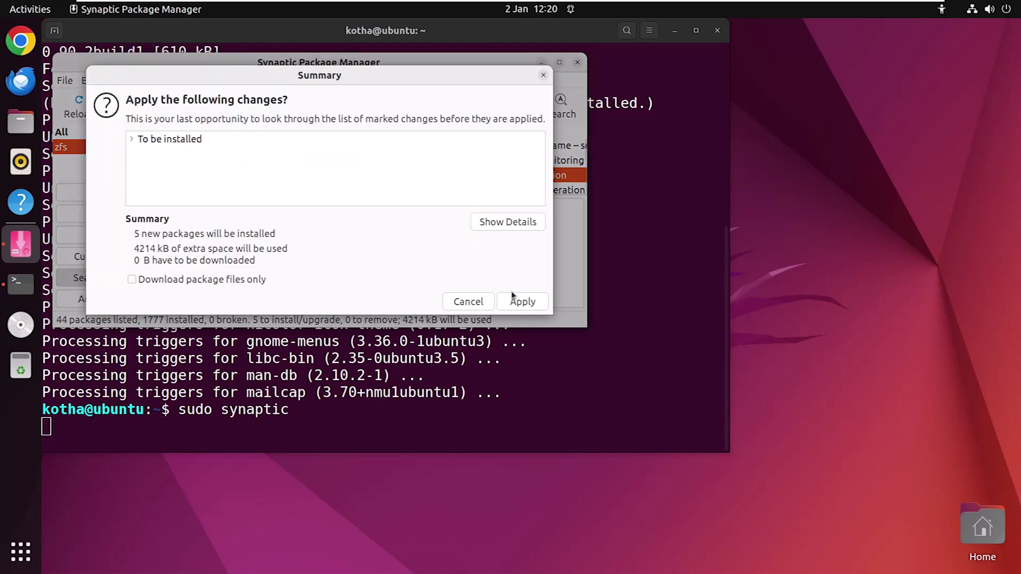
left_click(519, 303)
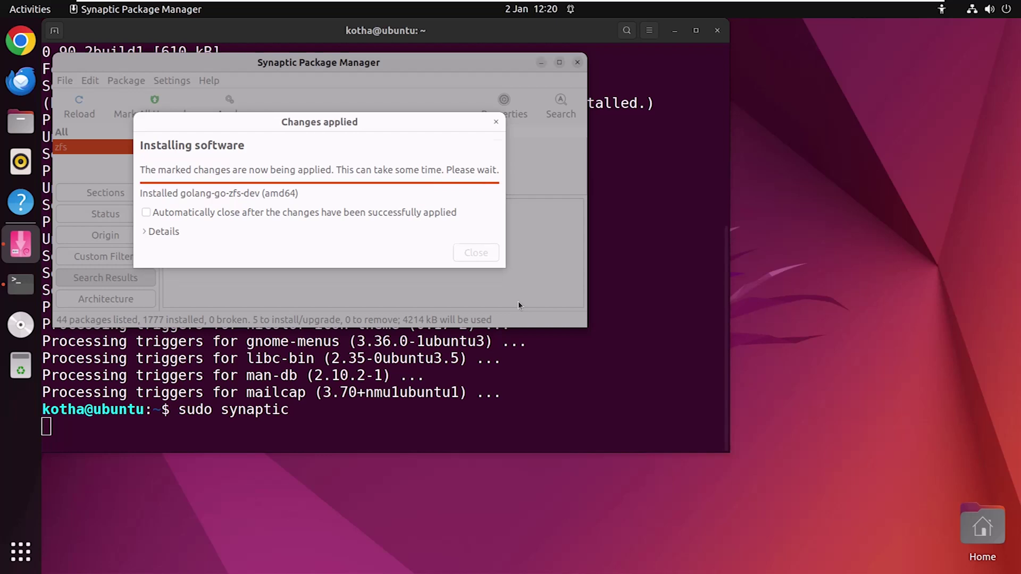
left_click(476, 244)
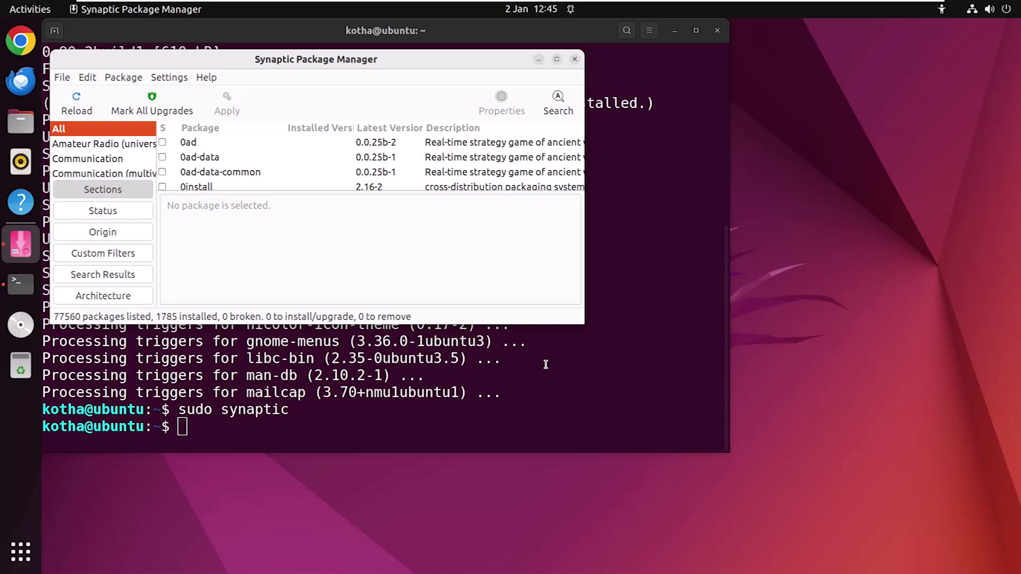
Step: Search the packages for curl and select the curl package in the results
left_click(557, 101)
type("curl")
left_click(374, 222)
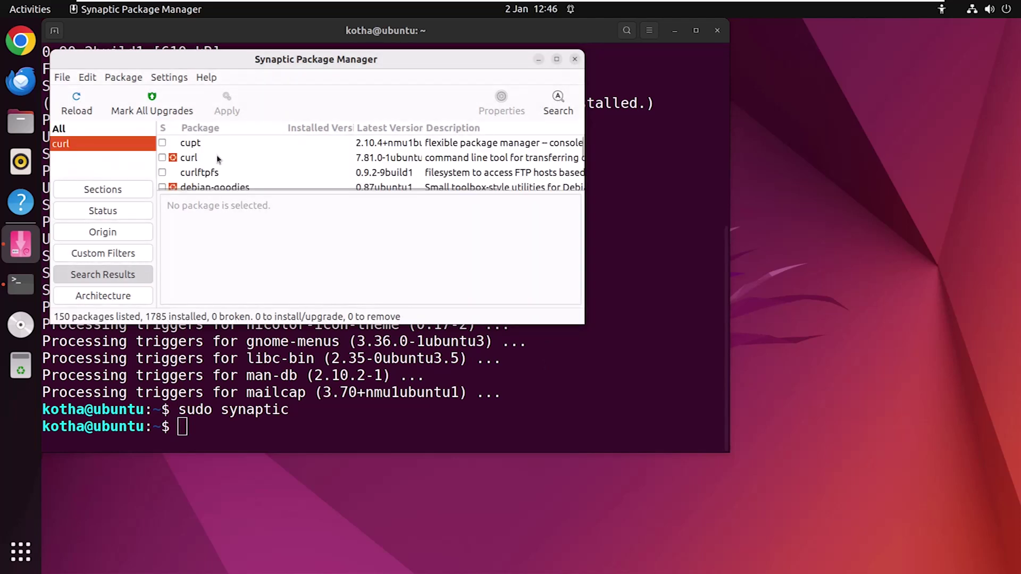
left_click(216, 157)
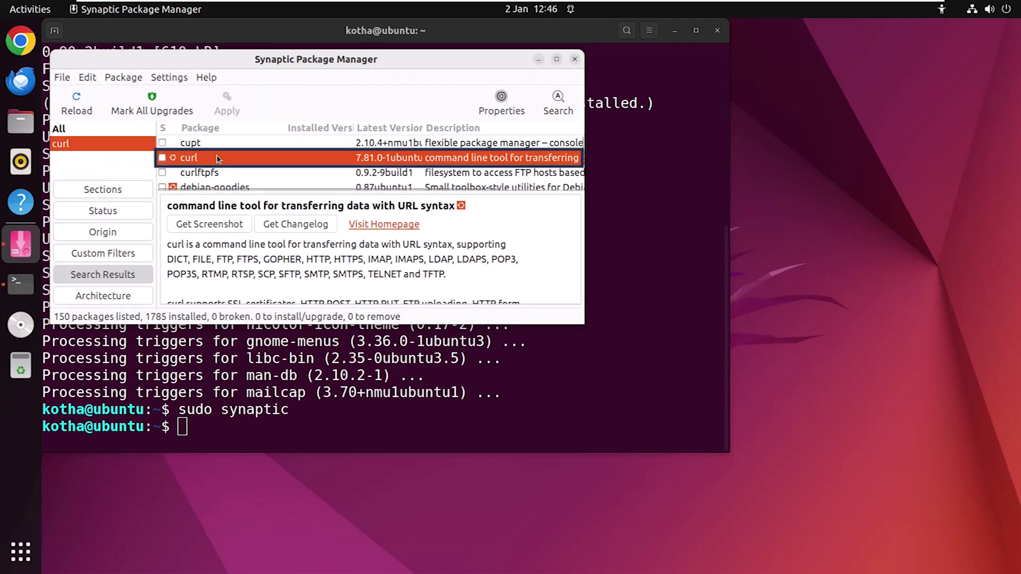
Step: Force version 7.81.0-1 (jammy) of the selected curl package for installation
left_click(122, 78)
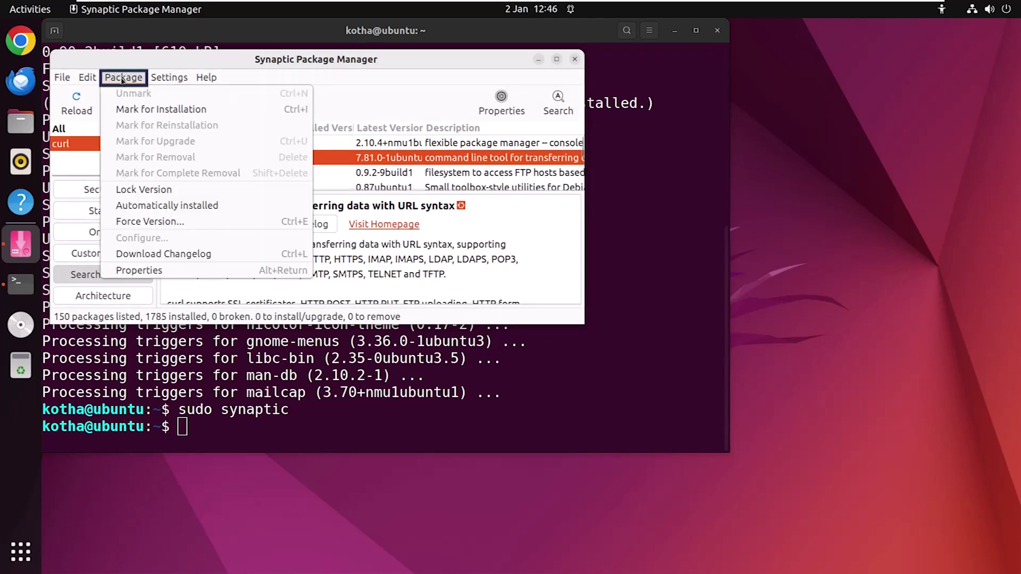
left_click(169, 222)
left_click(833, 227)
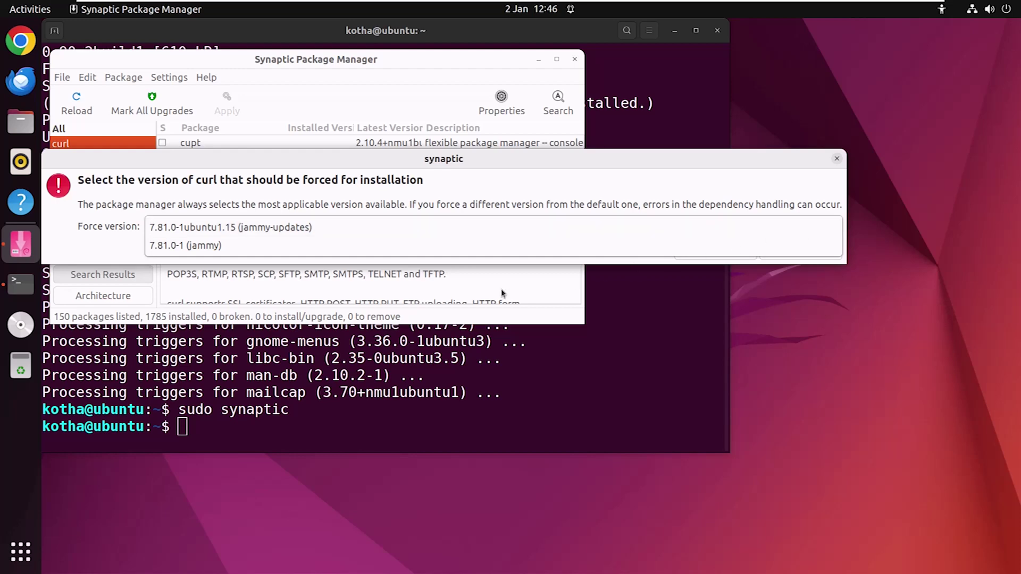
left_click(186, 245)
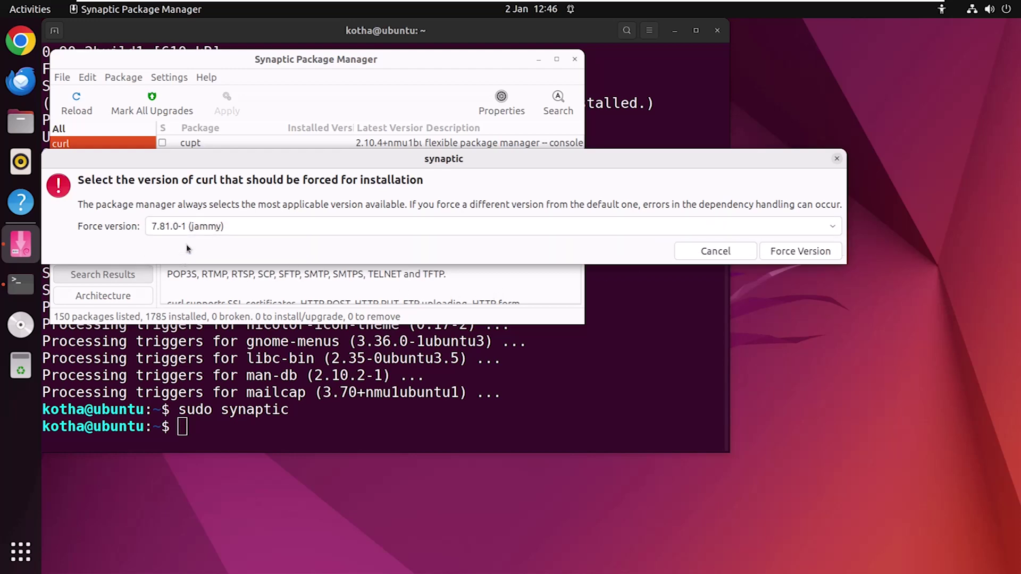
left_click(788, 258)
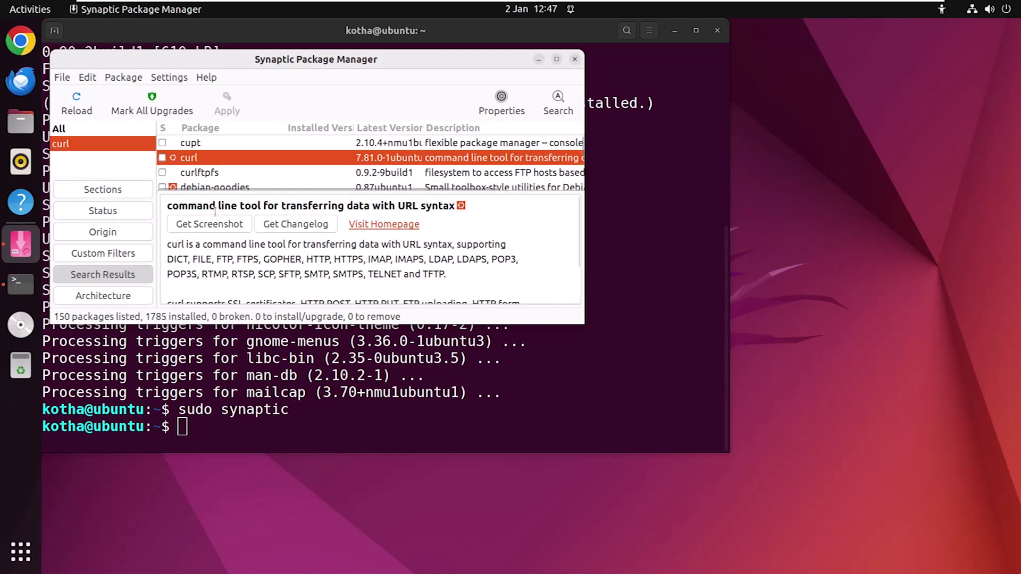
Step: Mark the curl package for installation, apply the change, and dismiss the completion dialog
right_click(193, 160)
left_click(226, 188)
left_click(229, 104)
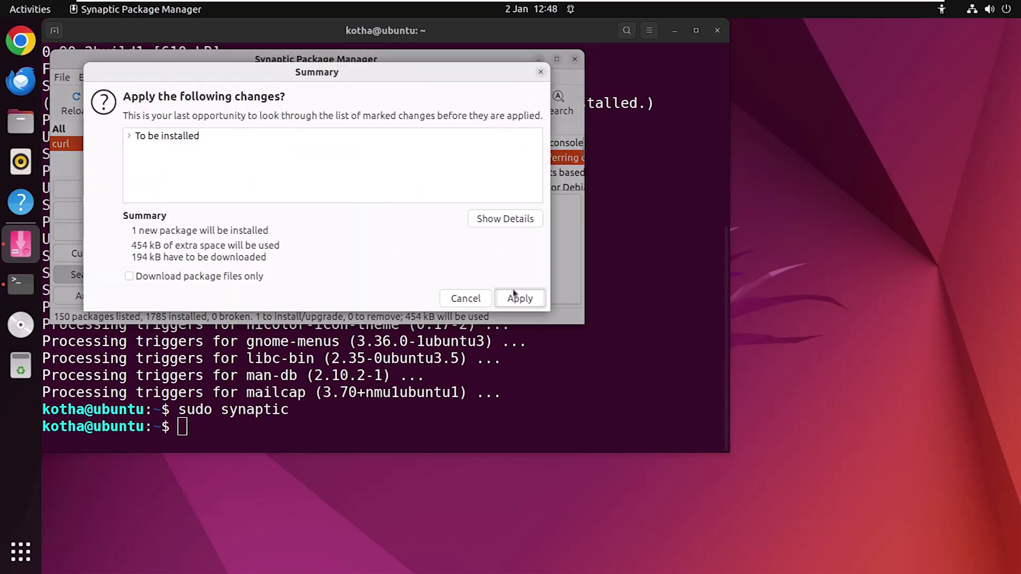
left_click(520, 298)
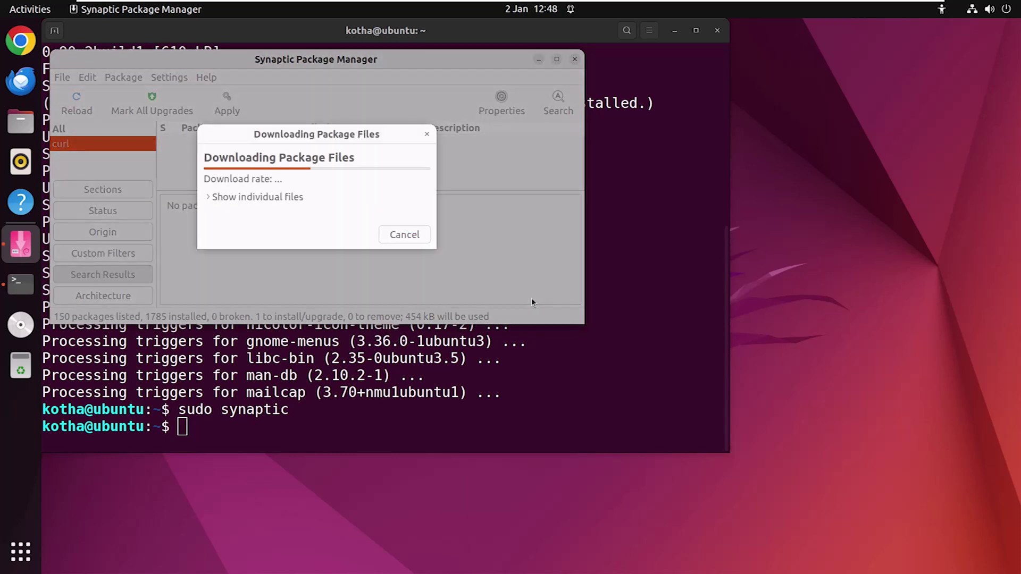
left_click(473, 242)
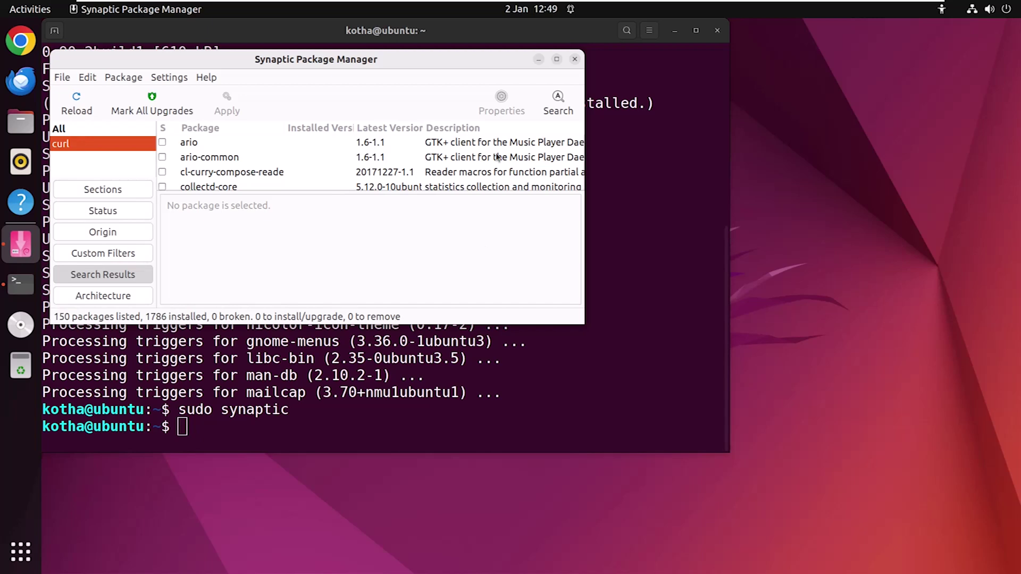
Step: Search the packages for teamviewer and open the package actions available for it
left_click(553, 101)
type("t")
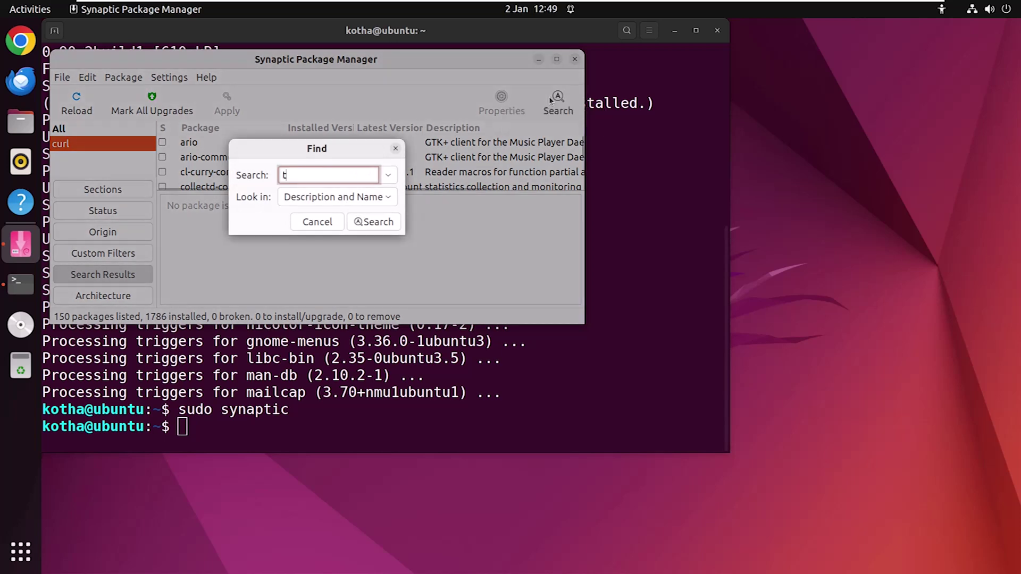
type("eamviewer")
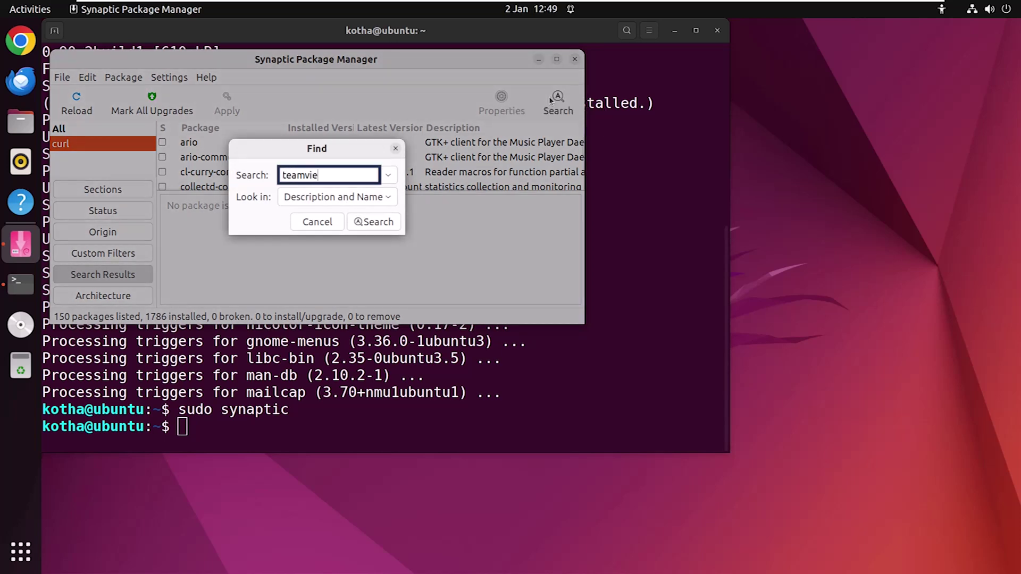
key("Return")
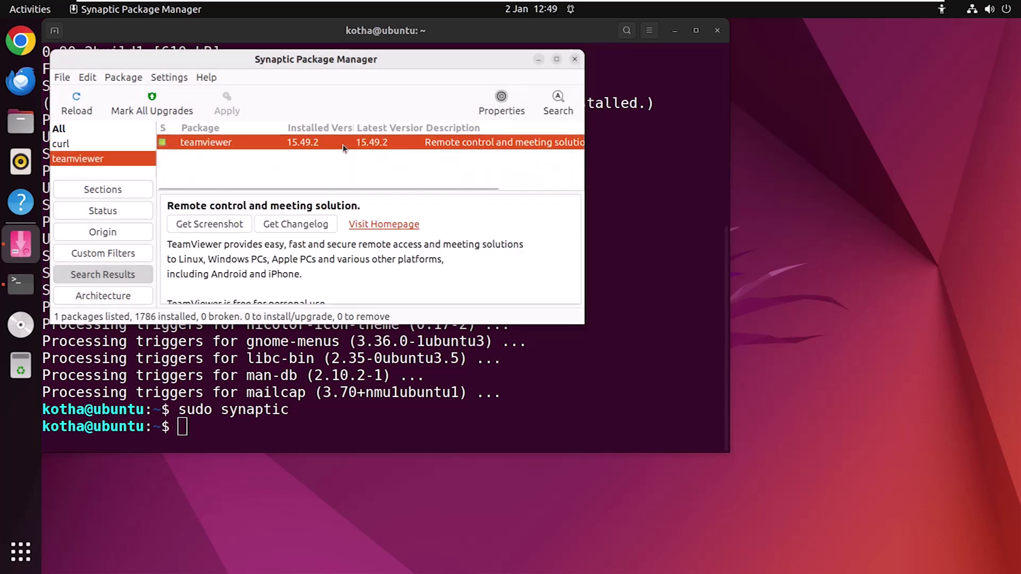
left_click(123, 77)
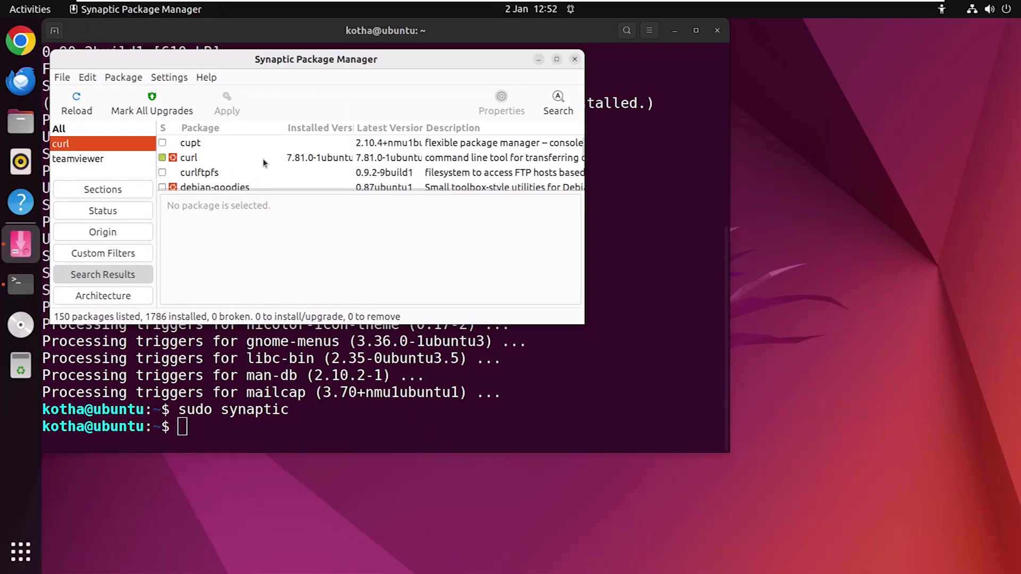
Step: Mark the curl package for removal, apply the change, and dismiss the completion dialog
left_click(263, 158)
right_click(265, 160)
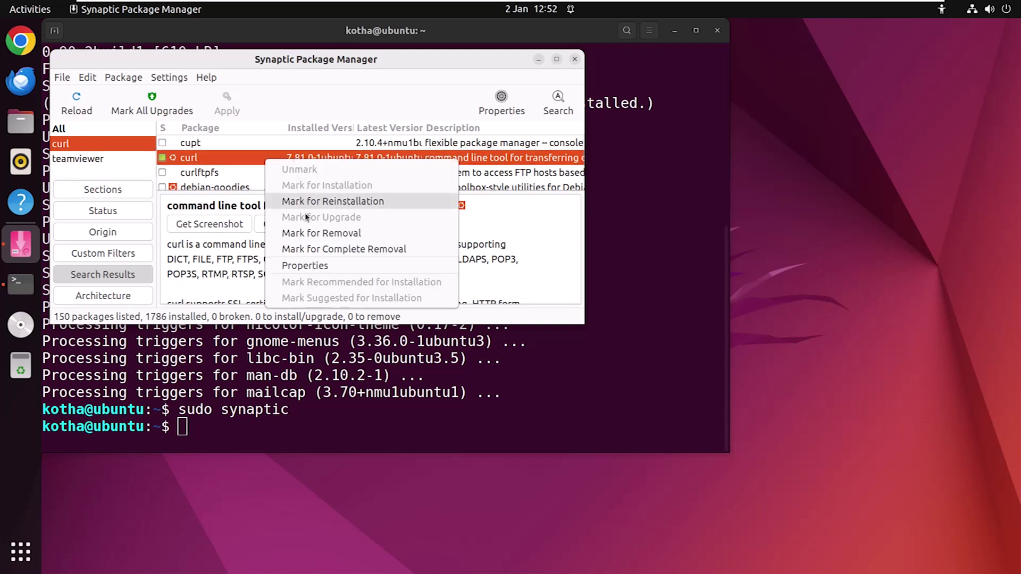
left_click(310, 233)
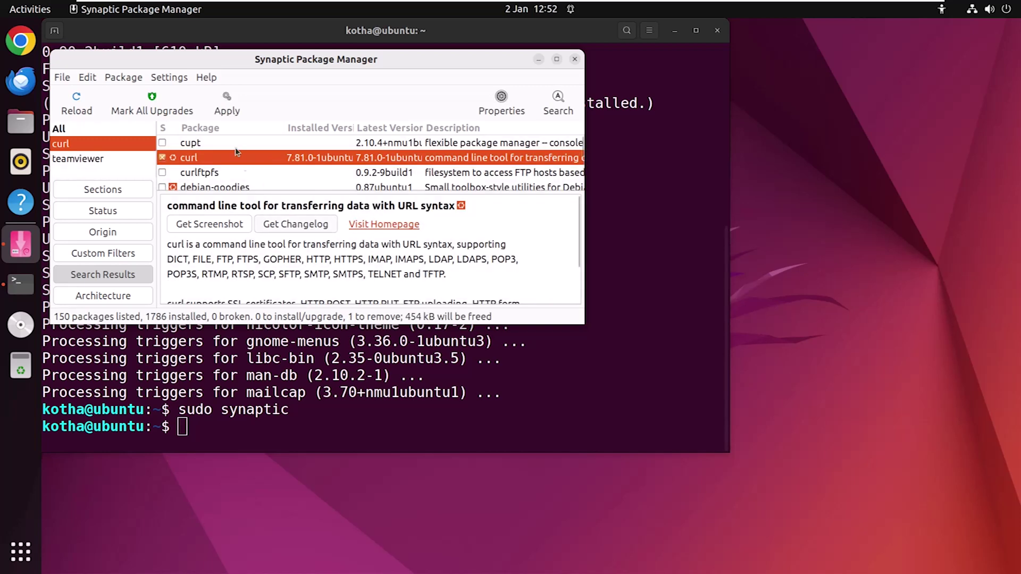
left_click(228, 100)
left_click(524, 298)
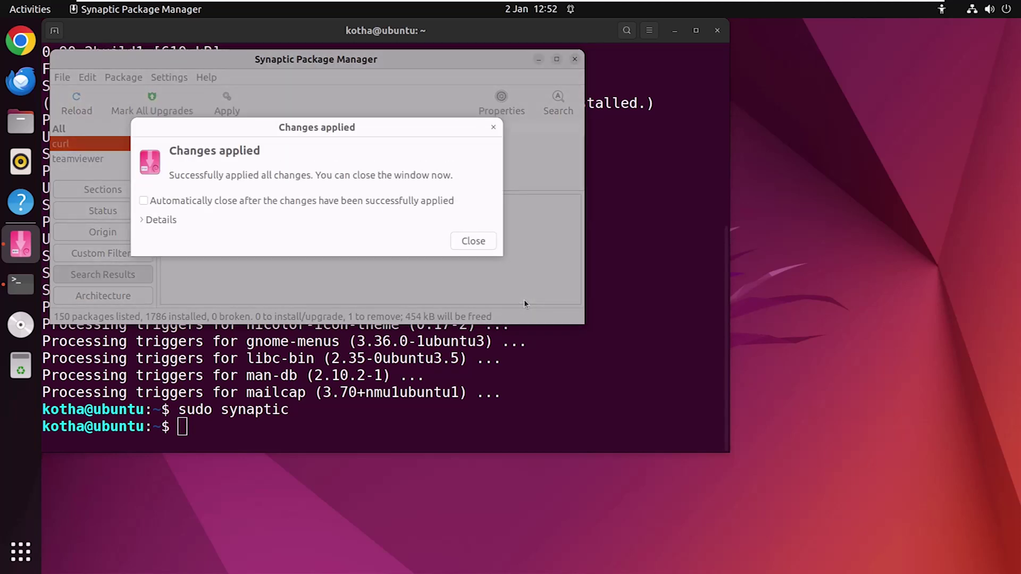
left_click(494, 243)
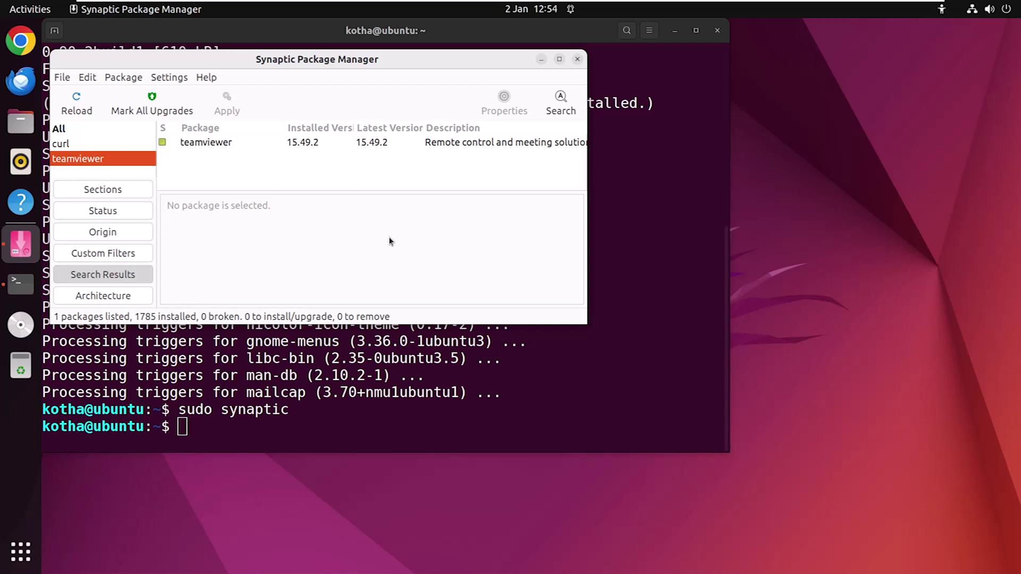
Step: Mark the teamviewer package for complete removal, apply the change, and dismiss the completion dialog
left_click(367, 143)
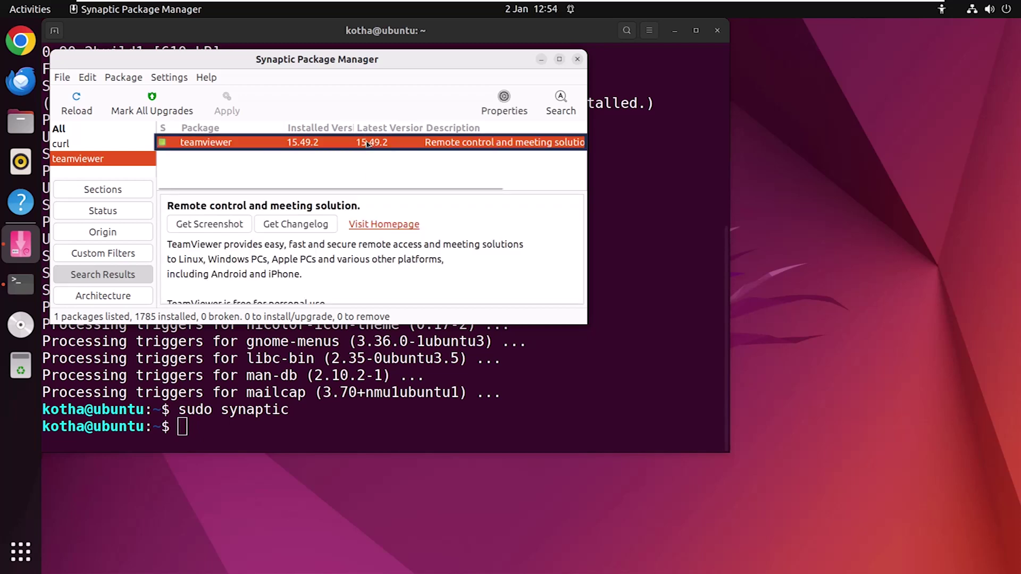
right_click(367, 142)
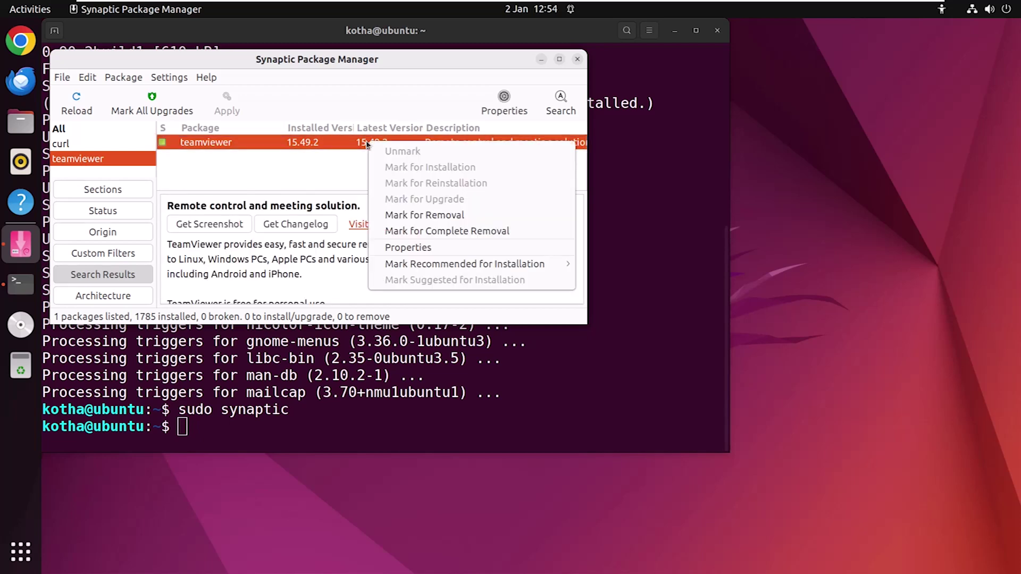
left_click(416, 233)
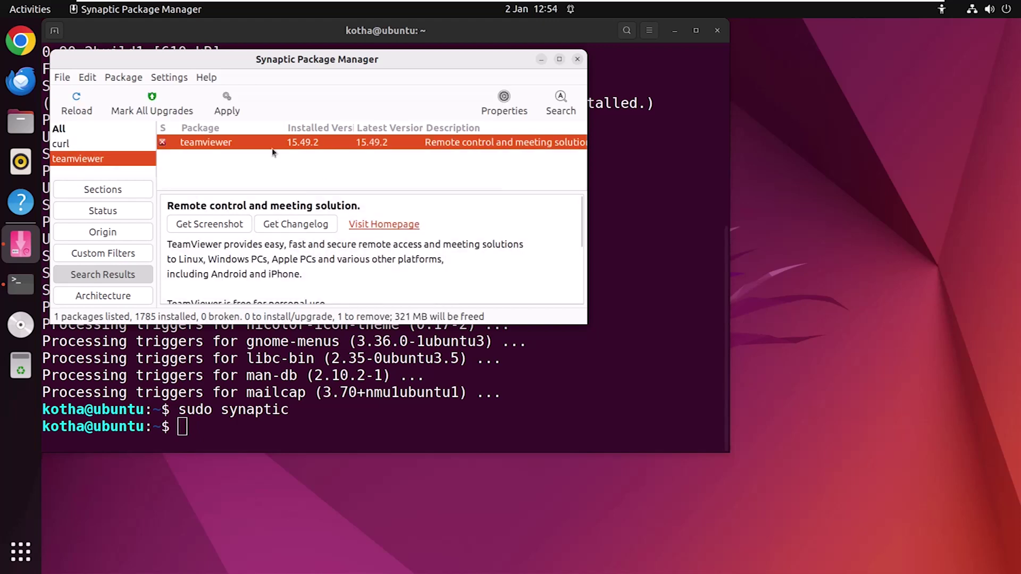
left_click(236, 103)
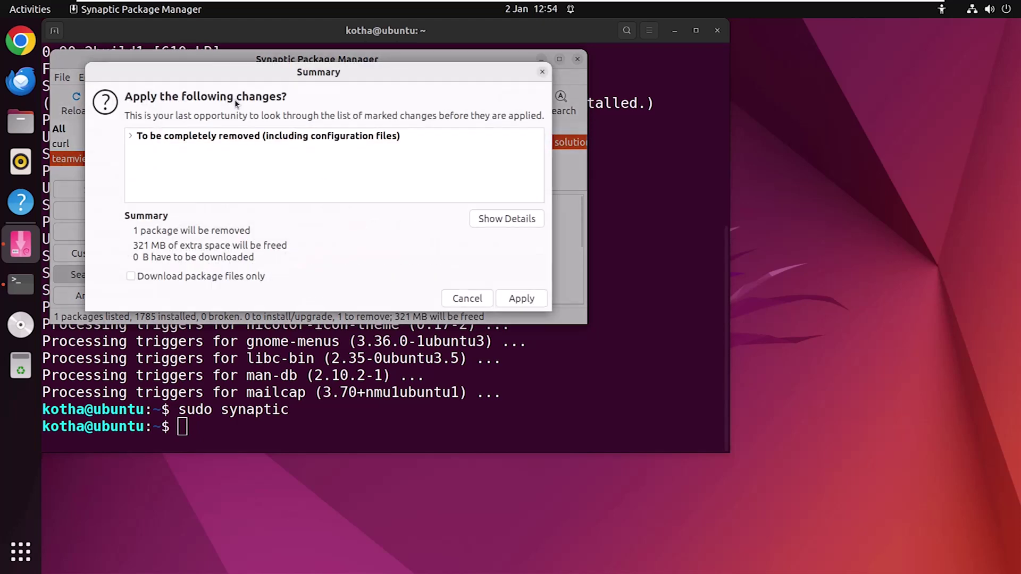
left_click(520, 298)
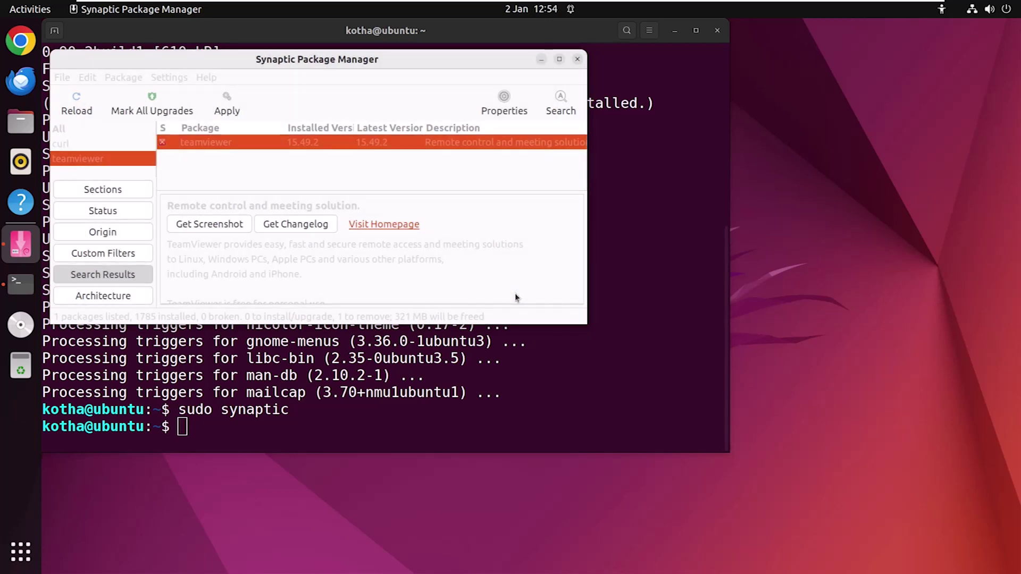
left_click(488, 249)
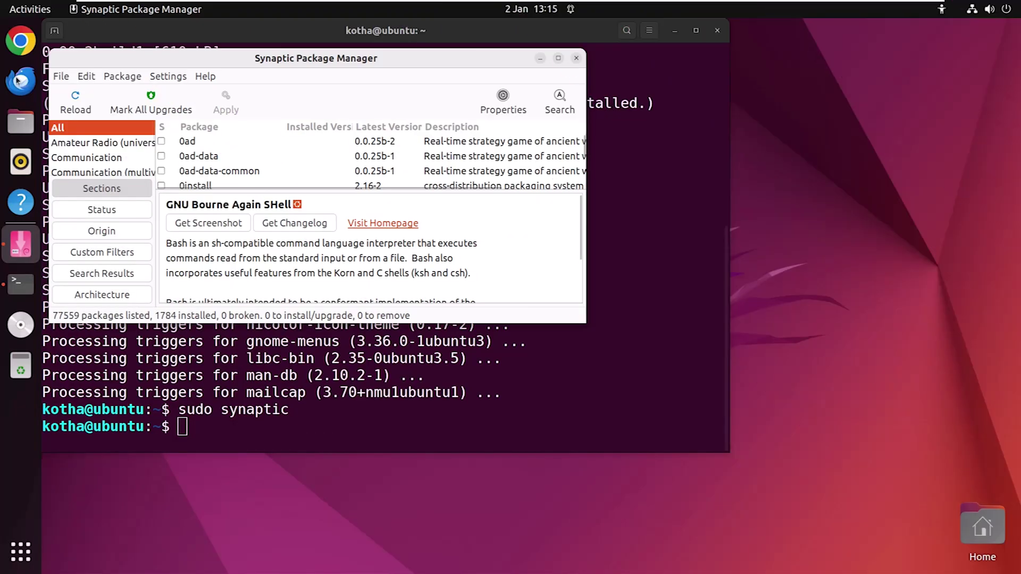
Step: Reload the package information and filter the package list by status to Installed
left_click(74, 104)
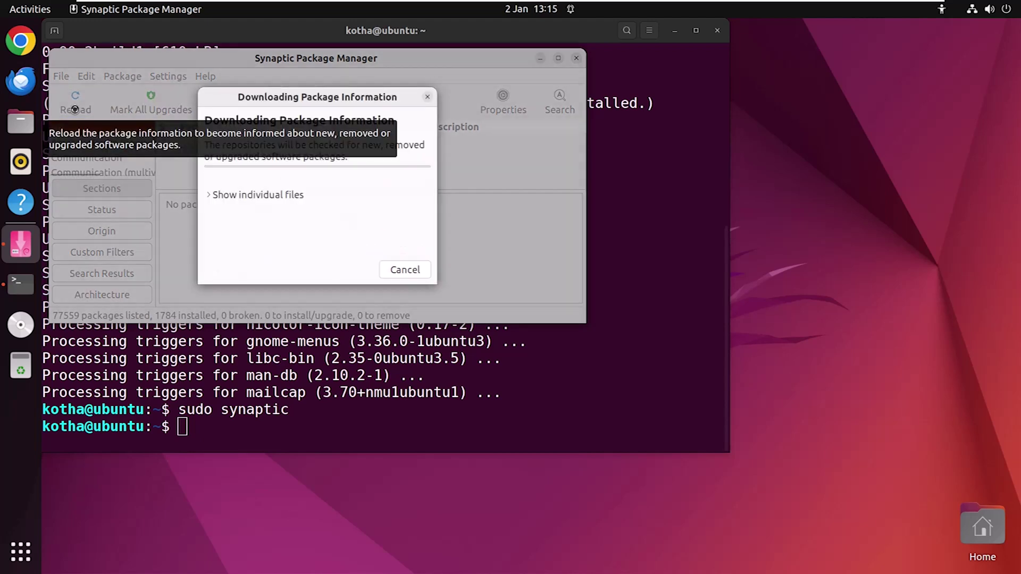
left_click(117, 209)
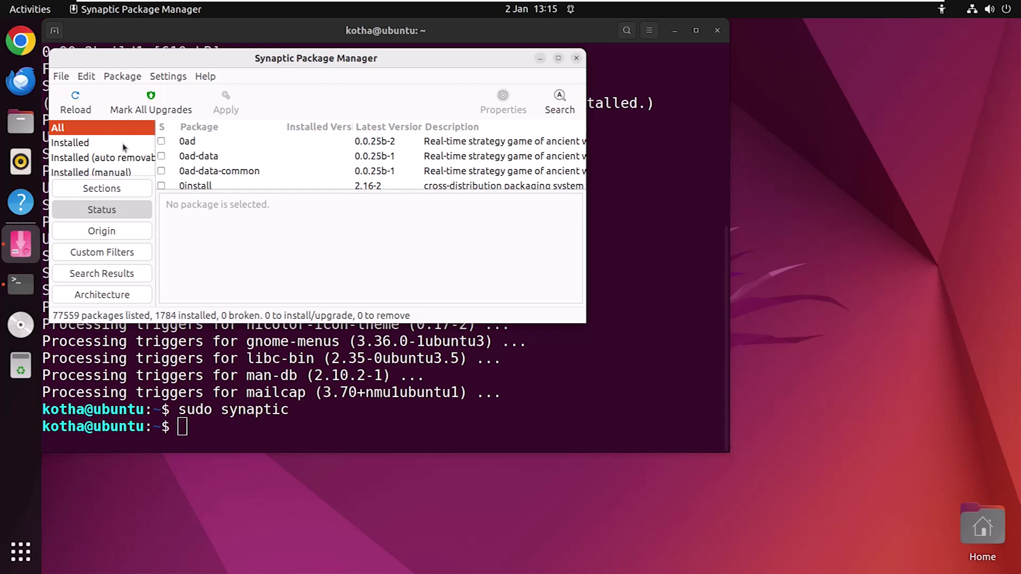
left_click(124, 148)
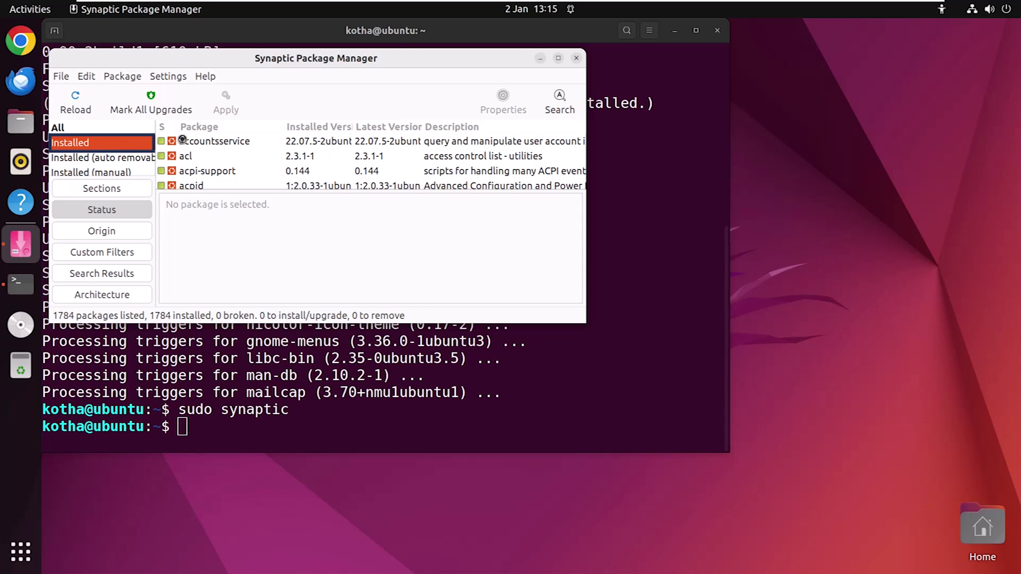
Step: Select the installed acpi-support package and open the package actions available for it
scroll(223, 149, "down", 1)
left_click(221, 150)
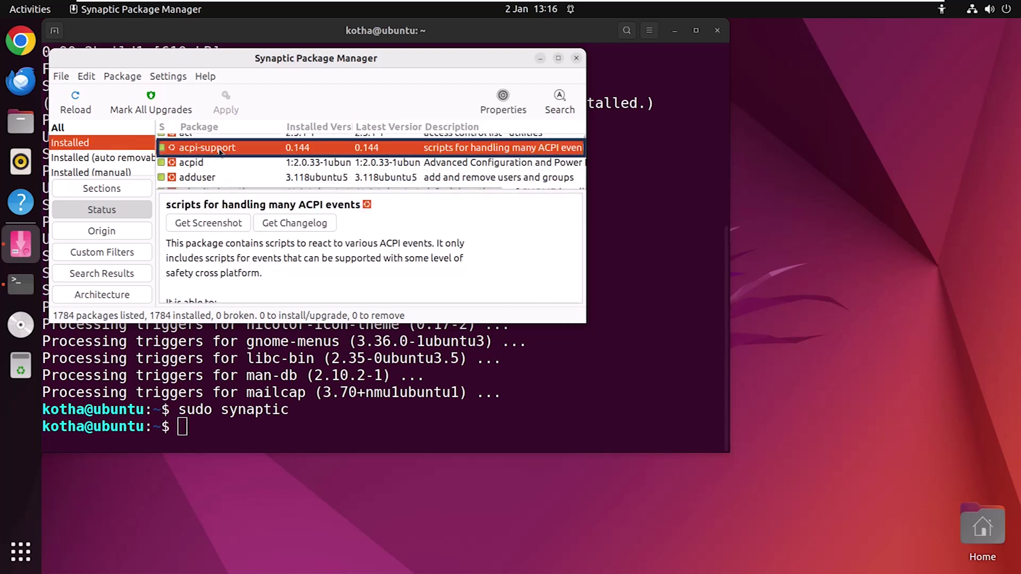
right_click(220, 151)
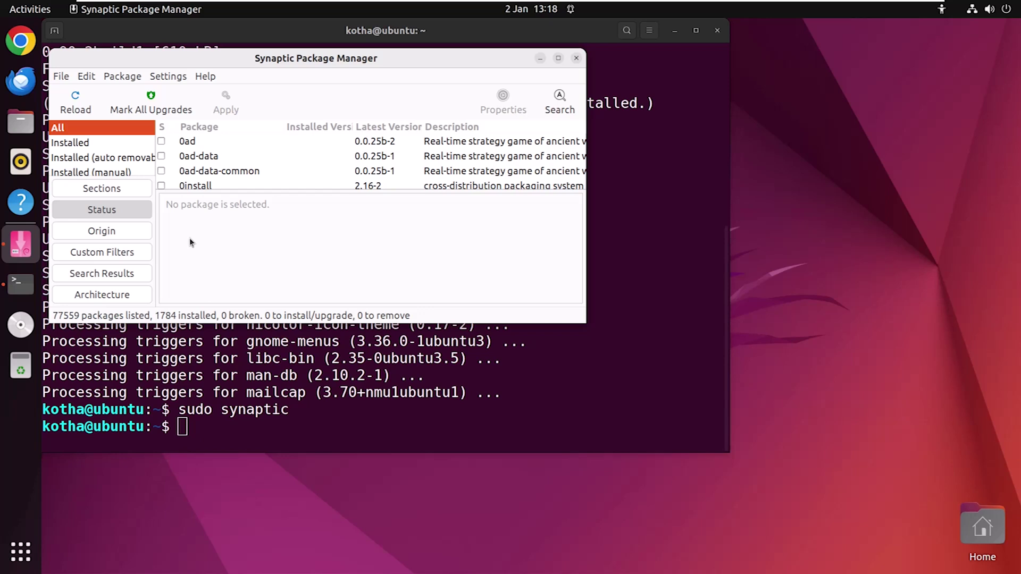
Step: Reload the package information and mark all available upgrades
left_click(83, 107)
left_click(142, 101)
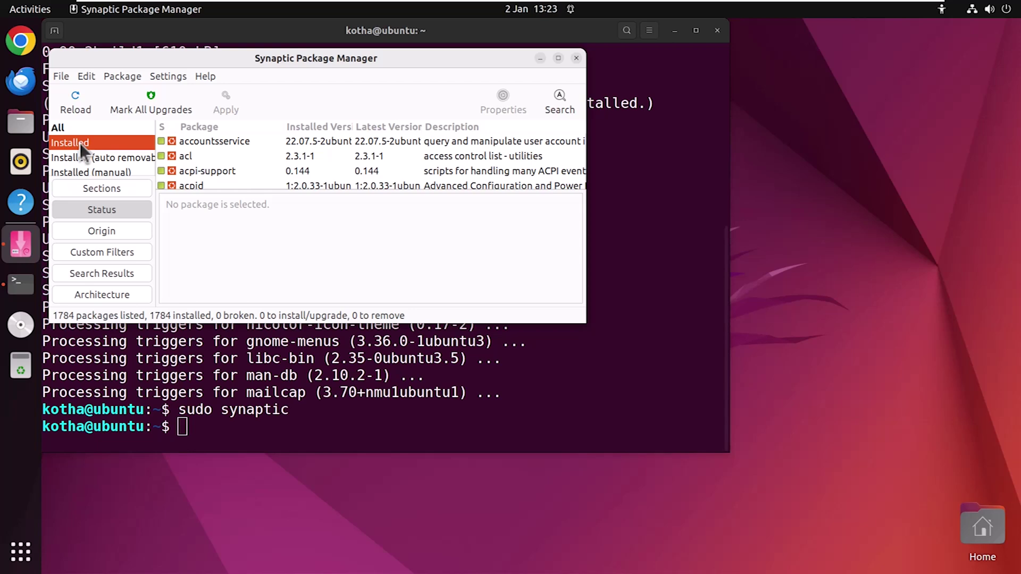
Step: Lock the version of the installed accountsservice package
left_click(216, 147)
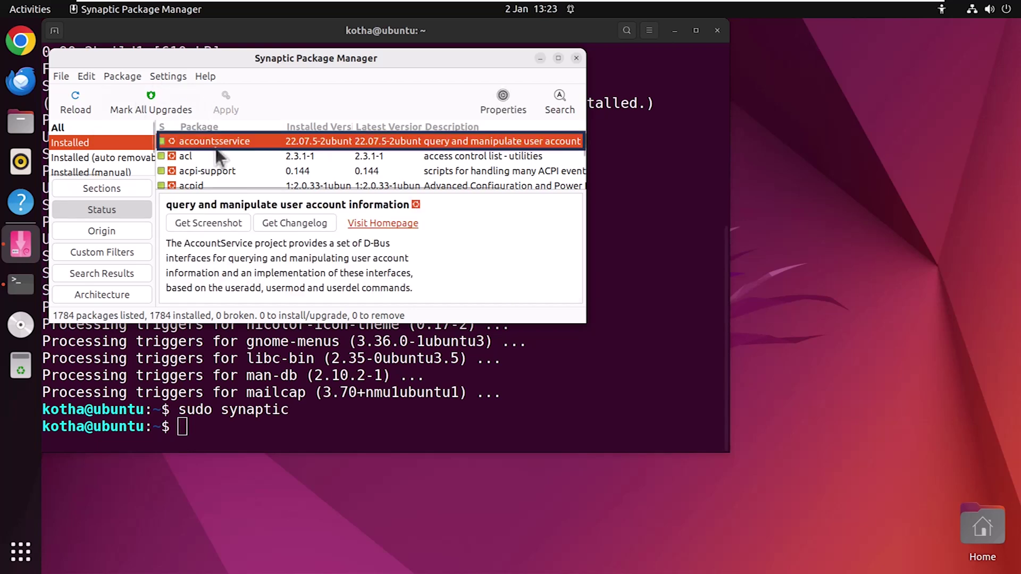
left_click(121, 78)
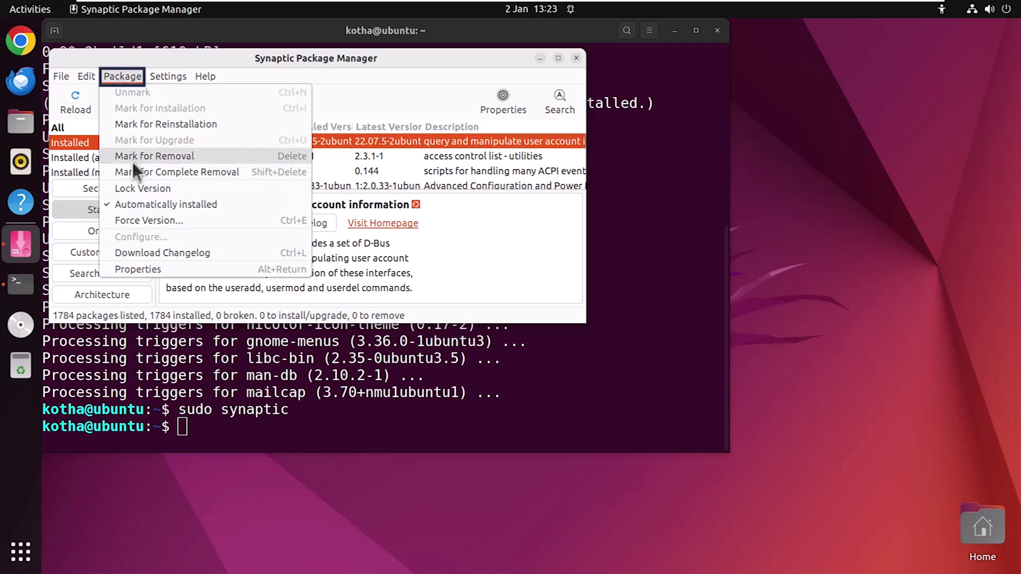
left_click(142, 192)
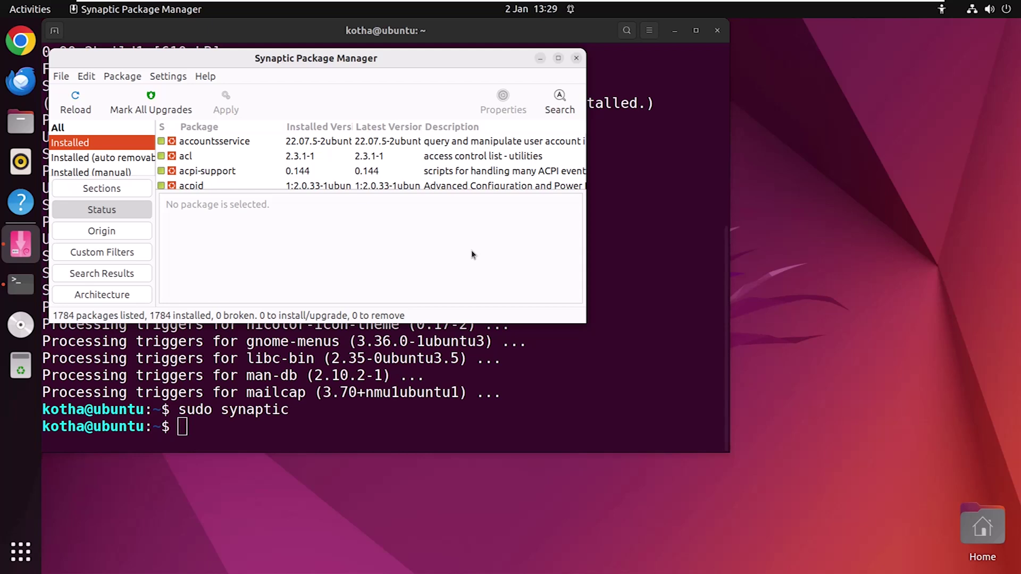
Step: Open the properties of the installed acl package and examine its dependencies and installed files
left_click(418, 158)
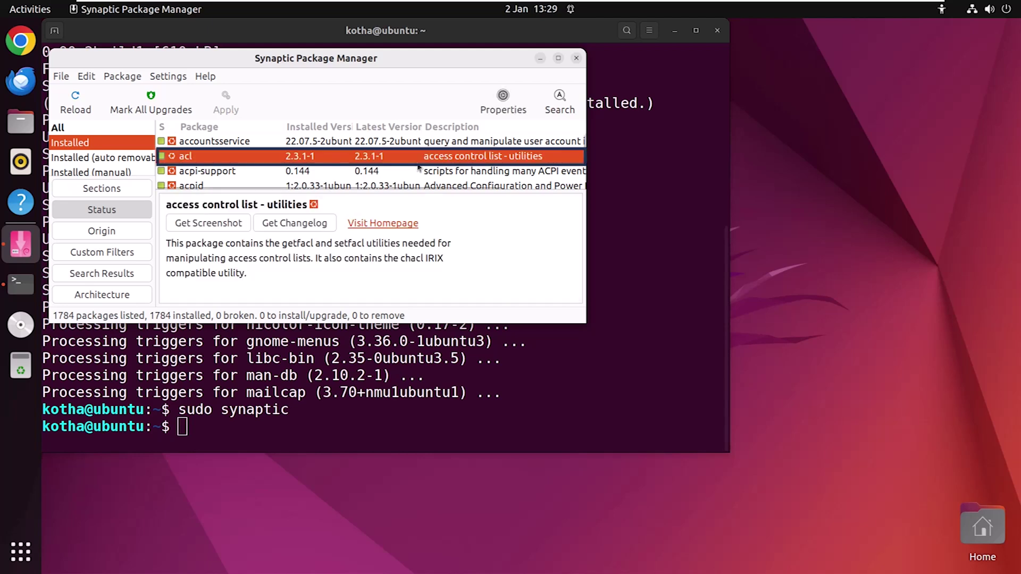
right_click(410, 156)
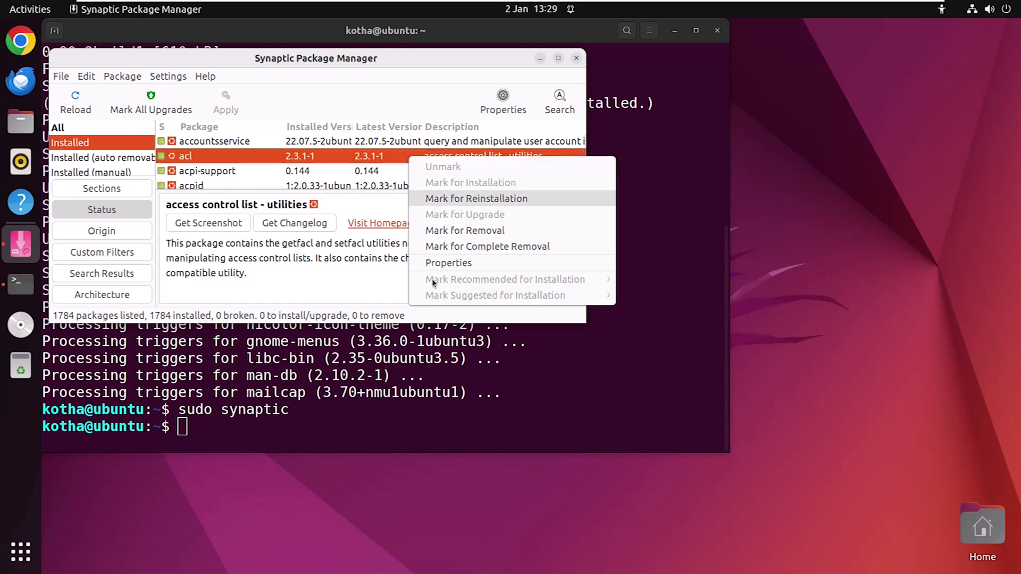
left_click(438, 264)
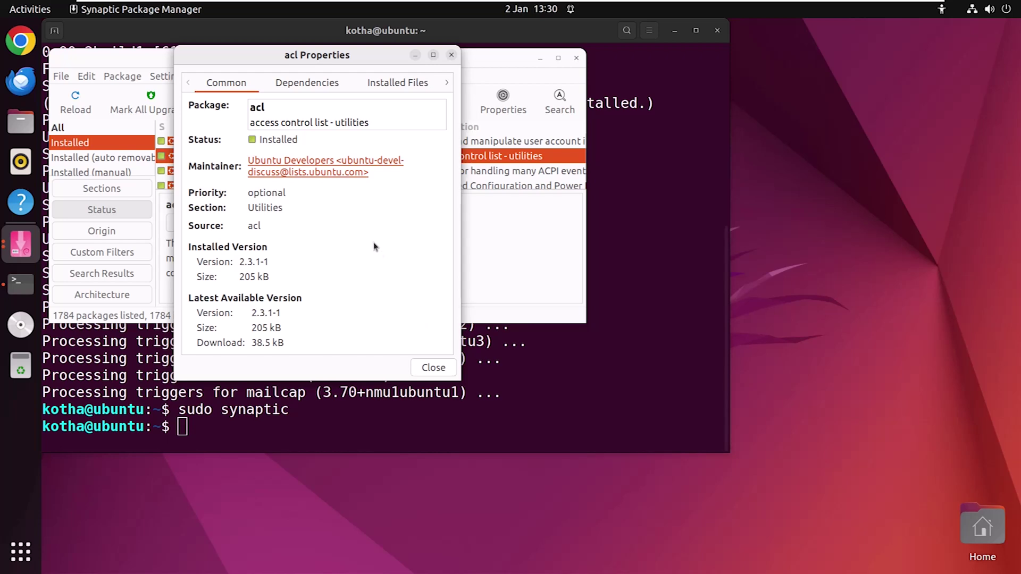
left_click(328, 85)
left_click(388, 86)
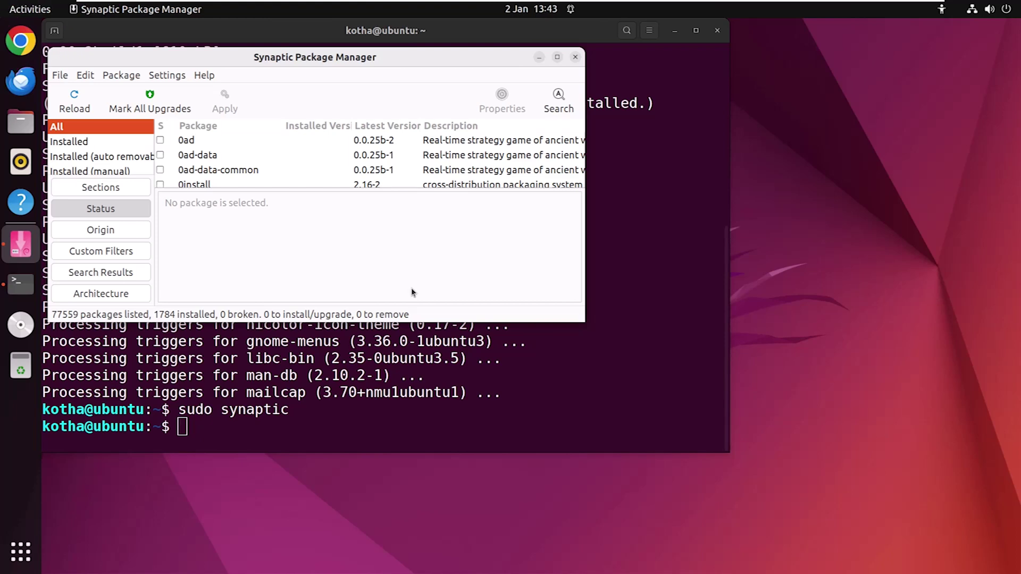
Step: Search package names and descriptions for nano and browse the results to the end of the list
left_click(560, 101)
type("nano")
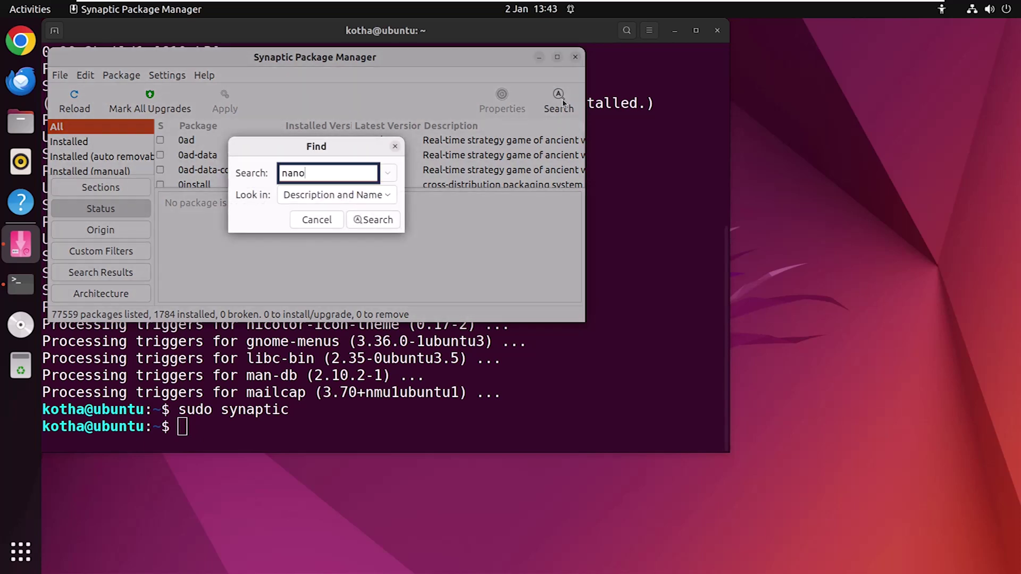
key("Return")
scroll(584, 151, "down", 5)
left_click_drag(583, 151, 584, 178)
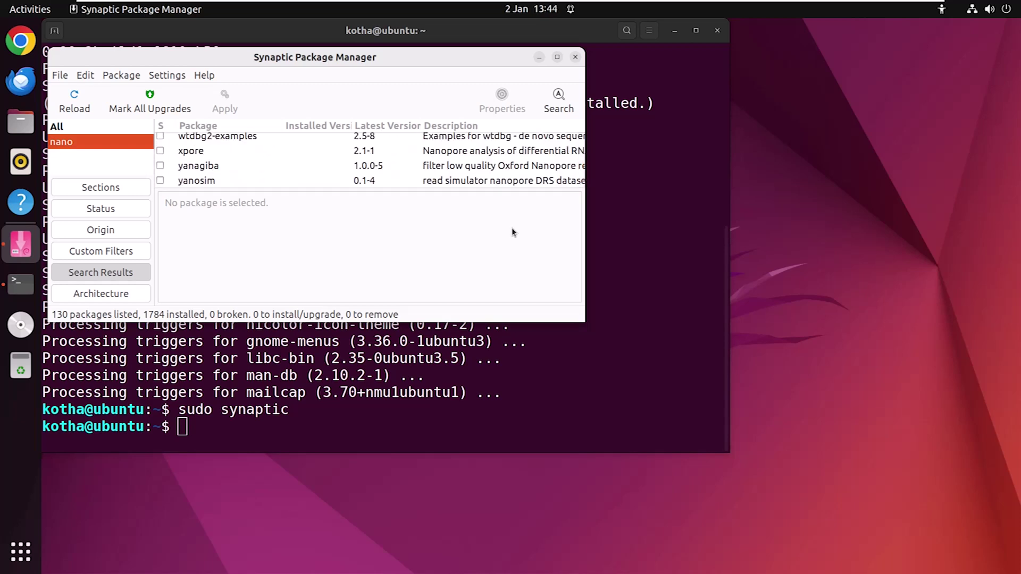
Step: Search package names and descriptions for filter and browse the results to the end of the list
left_click(561, 101)
type("filter")
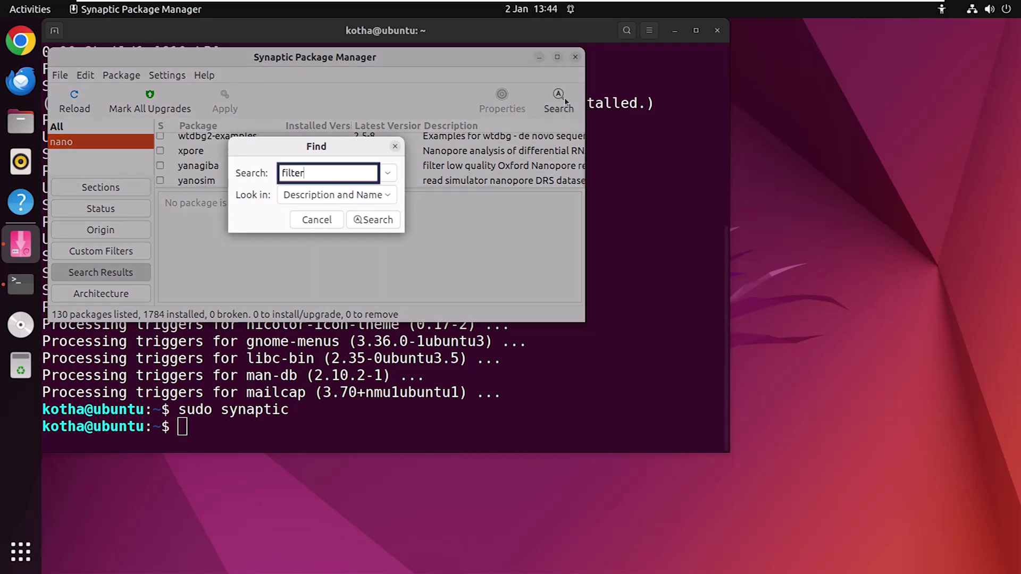
key("Return")
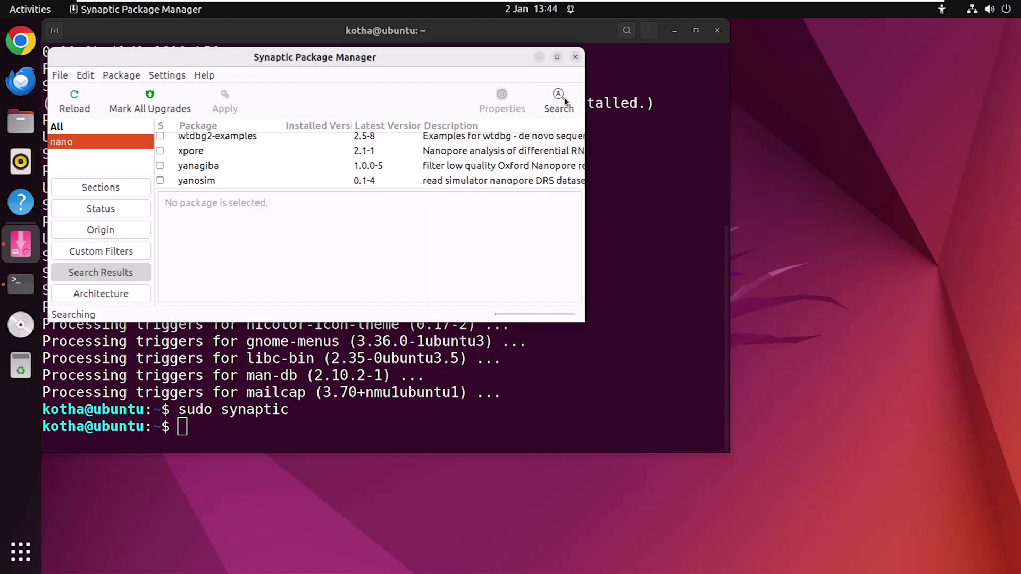
left_click_drag(582, 140, 583, 184)
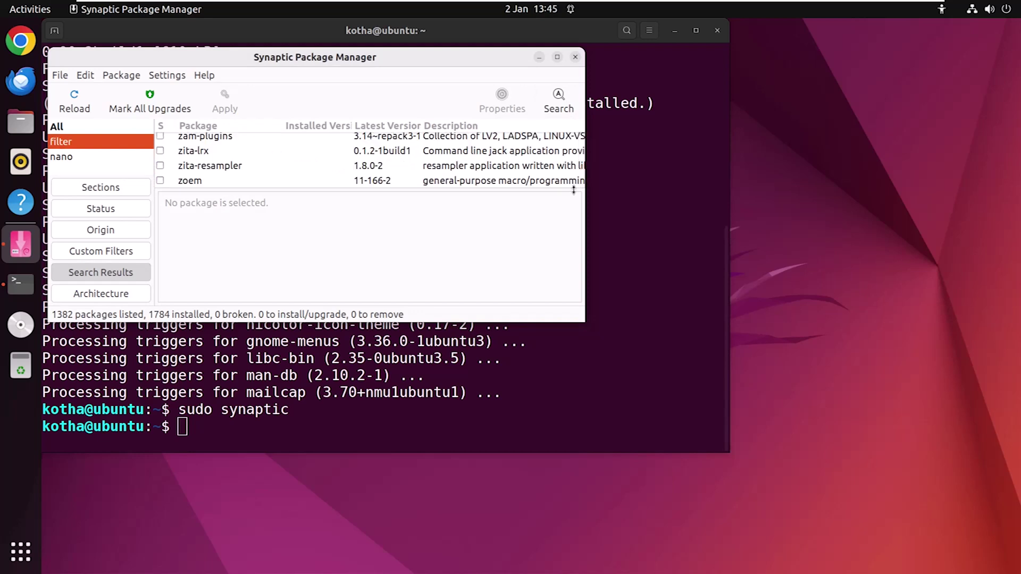
Step: Open the package filter settings and list the packages under the Broken custom filter
left_click(167, 75)
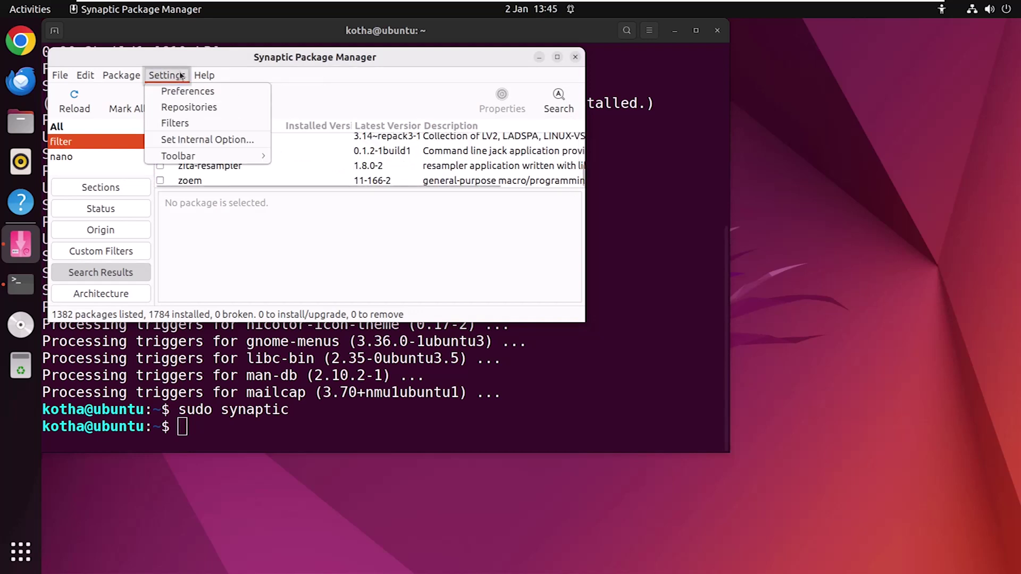
left_click(185, 124)
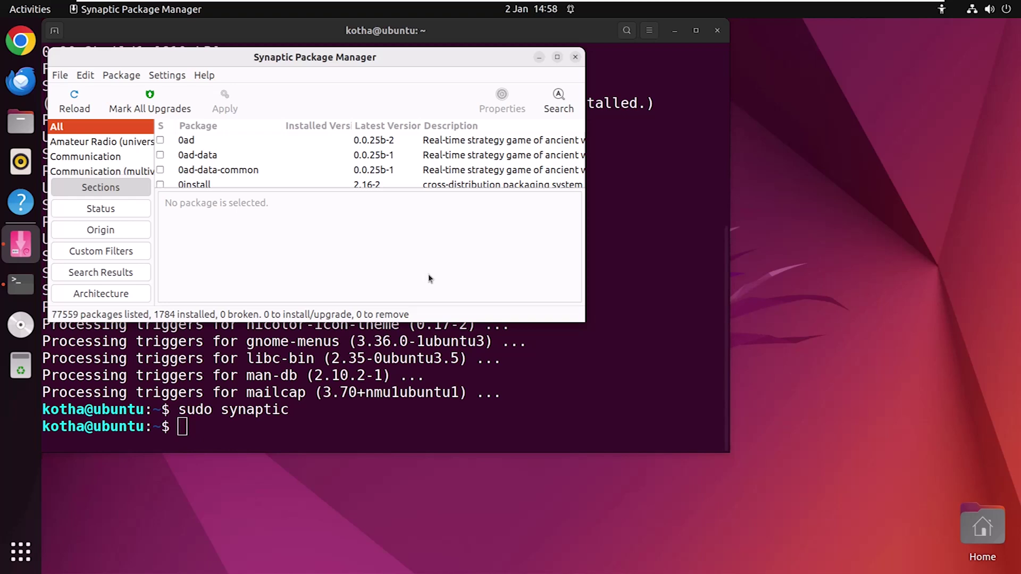
left_click(101, 251)
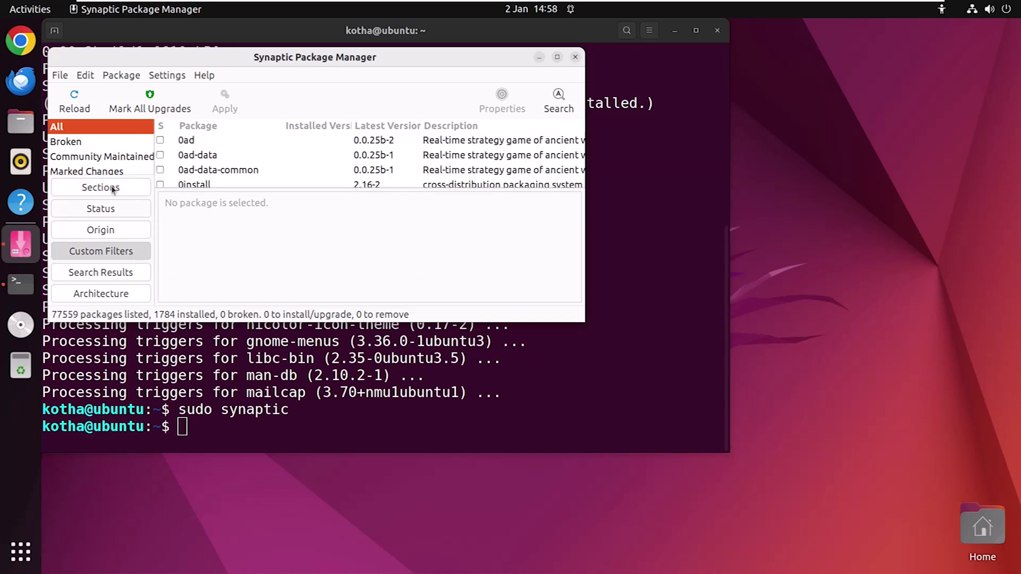
left_click(107, 143)
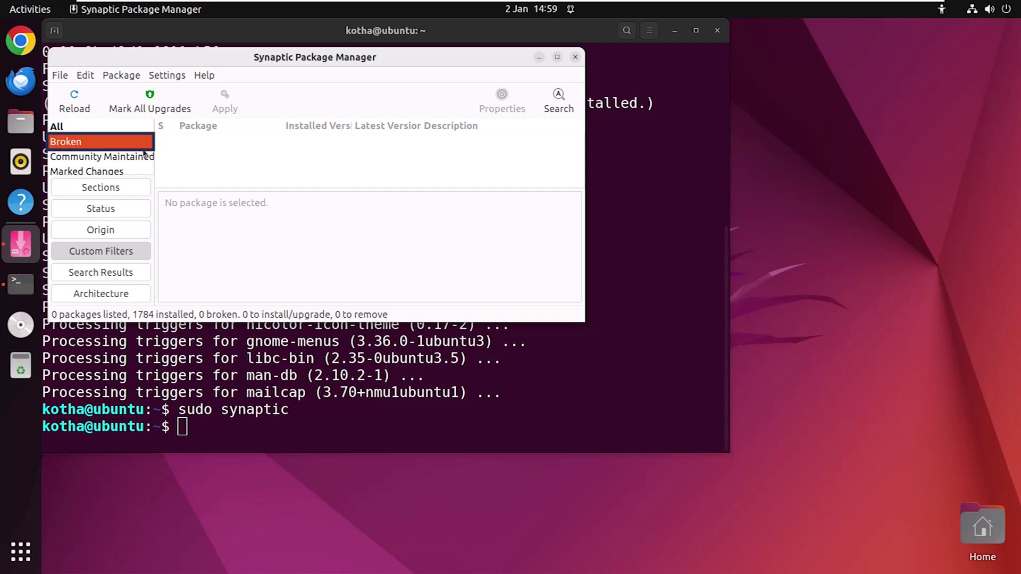
Step: List all packages under the custom filters and open the package actions available for 0ad-data
left_click(136, 126)
left_click(201, 156)
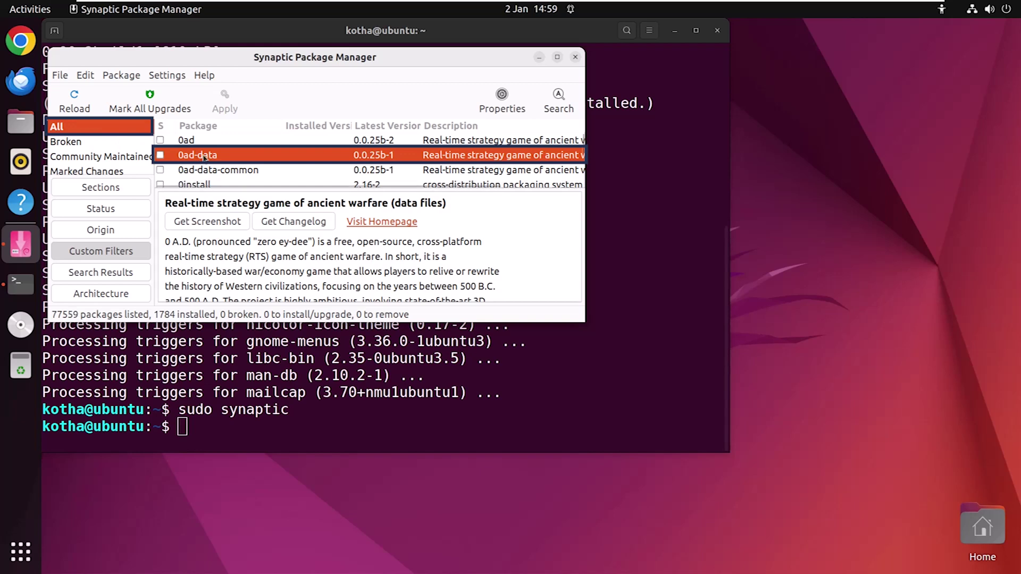
right_click(205, 157)
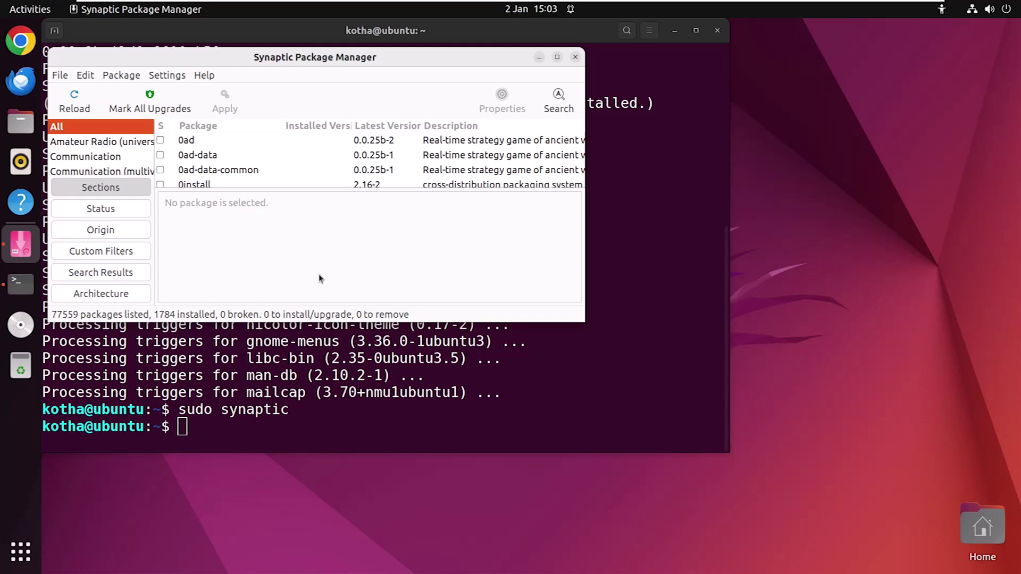
Step: Filter the packages by status, viewing the Not installed (residual config) list and the Installed (manual) list
left_click(124, 210)
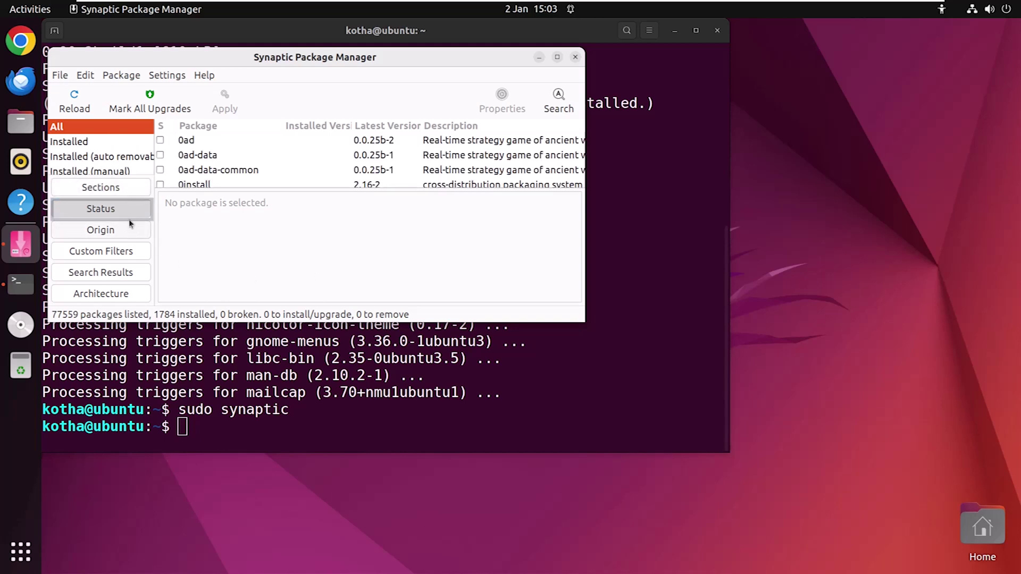
left_click(132, 156)
scroll(132, 157, "down", 3)
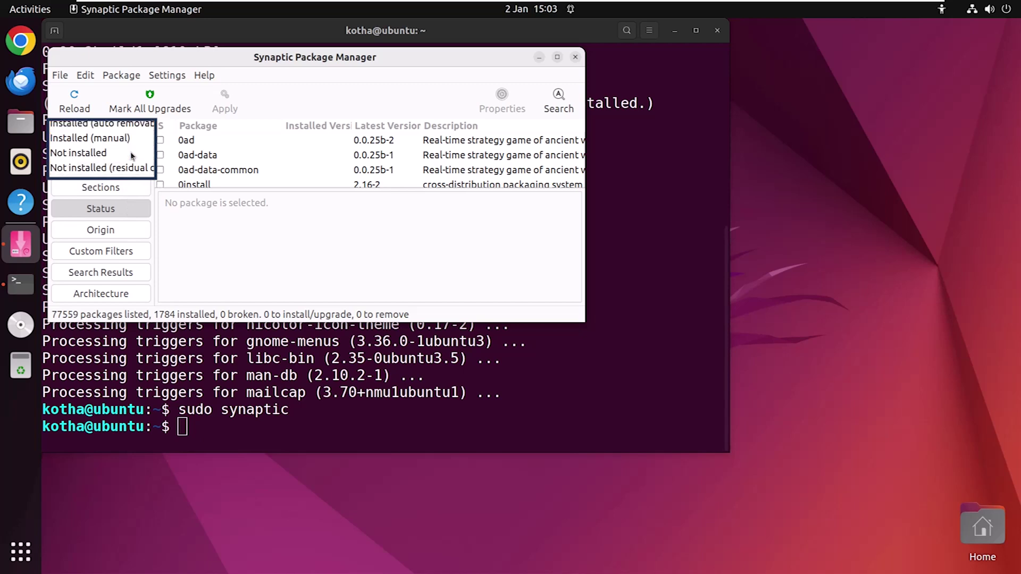
left_click(130, 167)
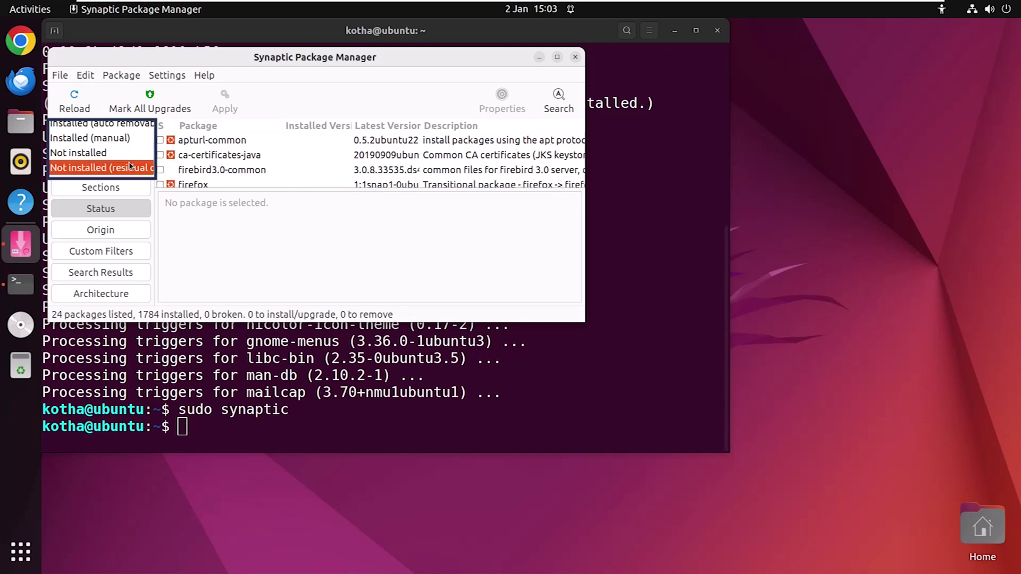
left_click(129, 141)
scroll(122, 149, "up", 2)
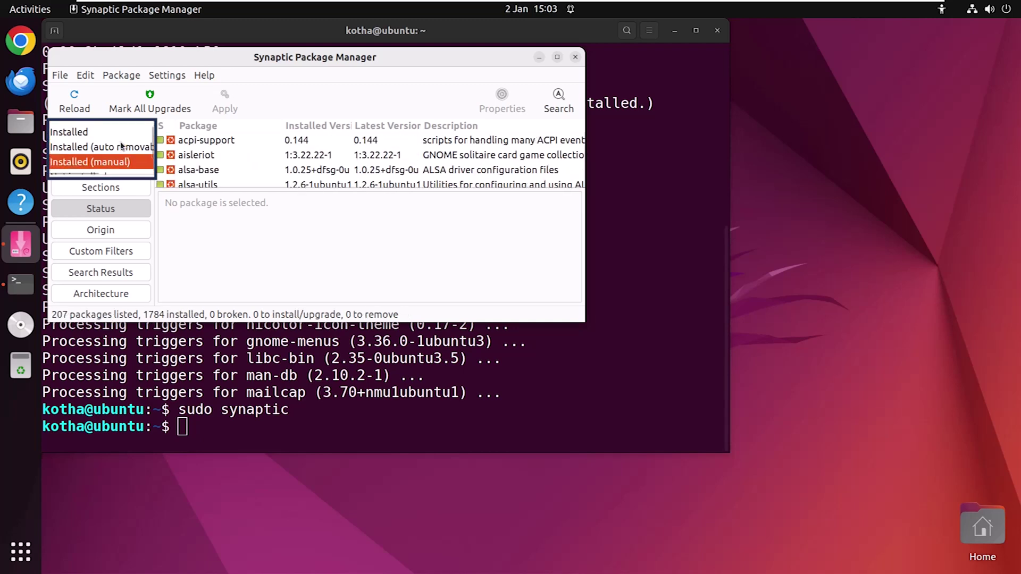
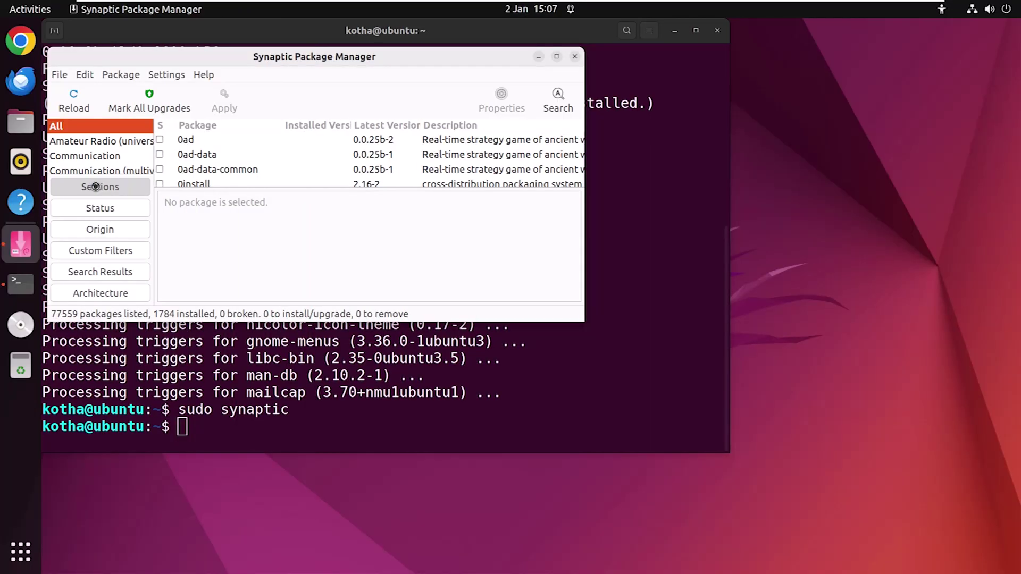
Step: Add the flat-remix PPA for Ubuntu jammy as an additional software source and reload the package information
left_click(175, 80)
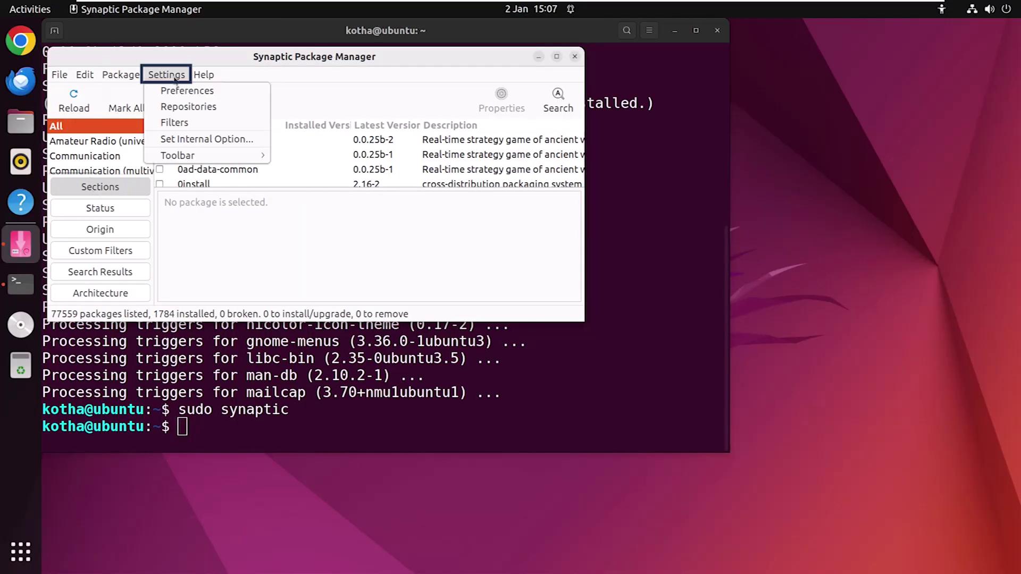
left_click(187, 109)
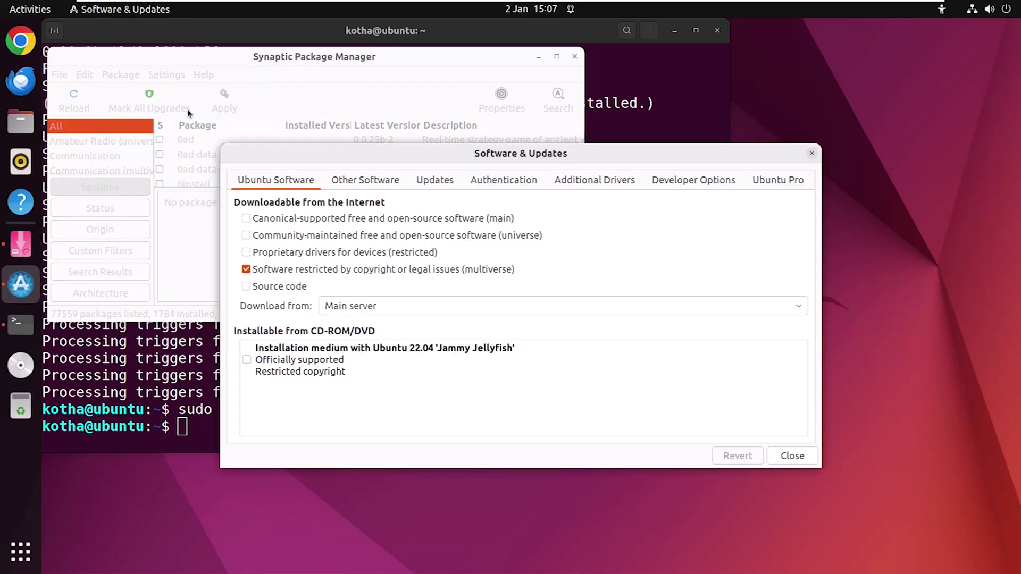
left_click(372, 182)
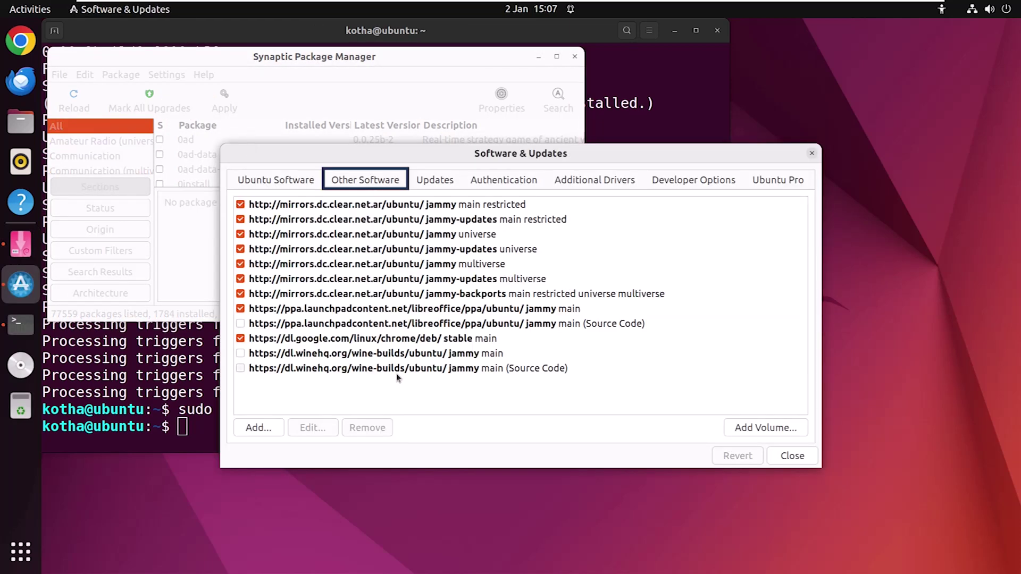
left_click(264, 428)
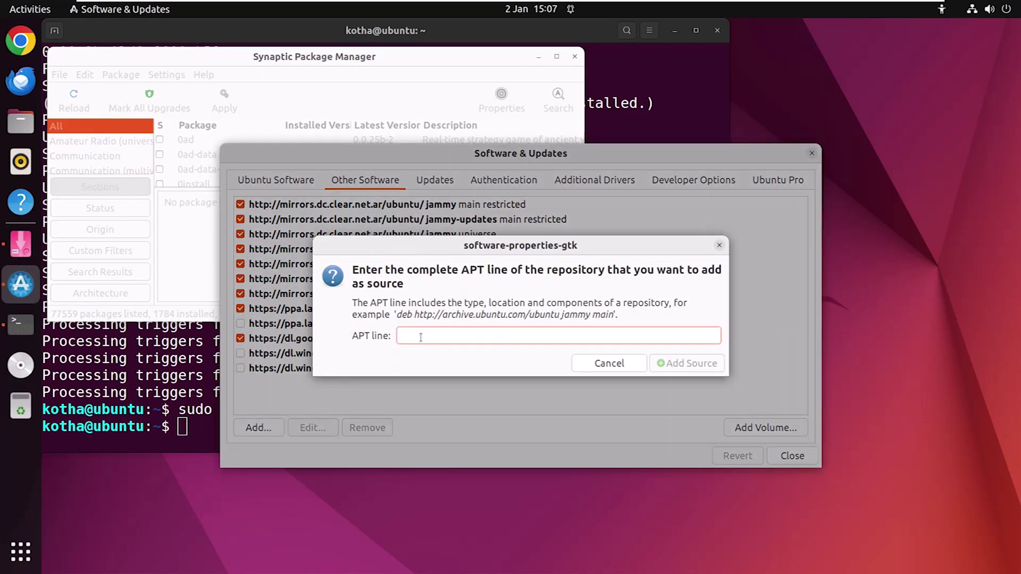
right_click(420, 337)
left_click(439, 380)
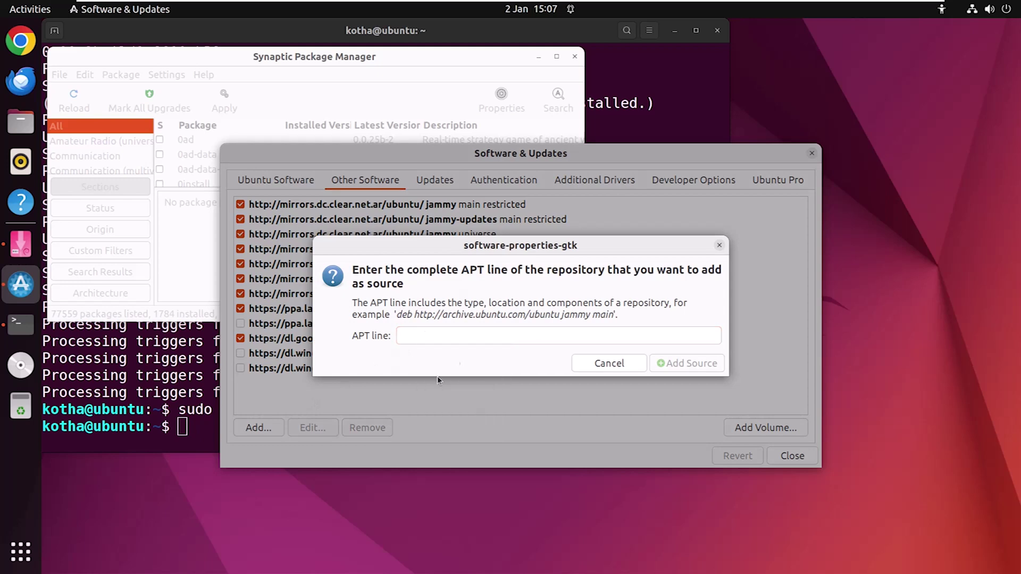
left_click(671, 363)
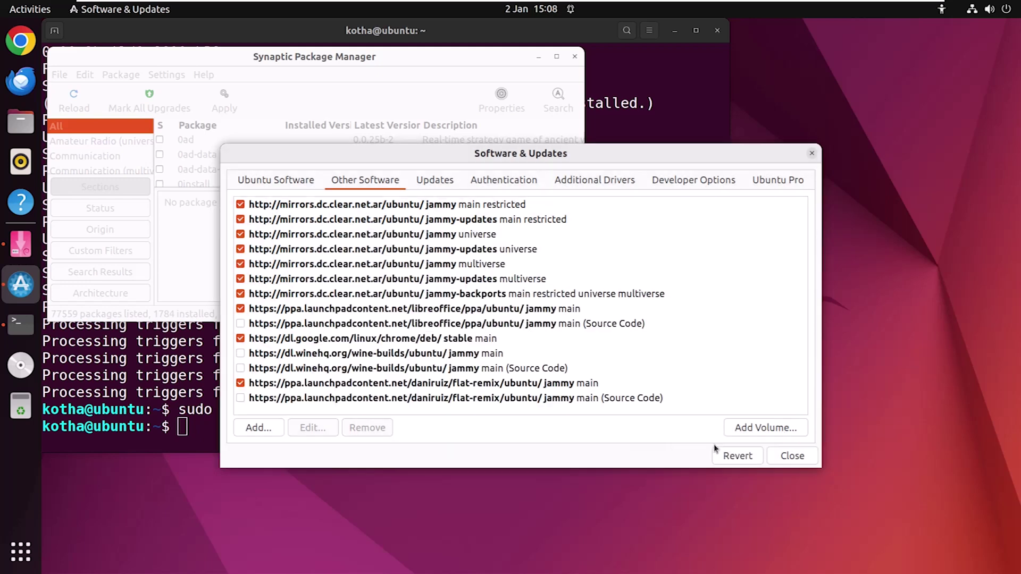
left_click(792, 456)
left_click(431, 229)
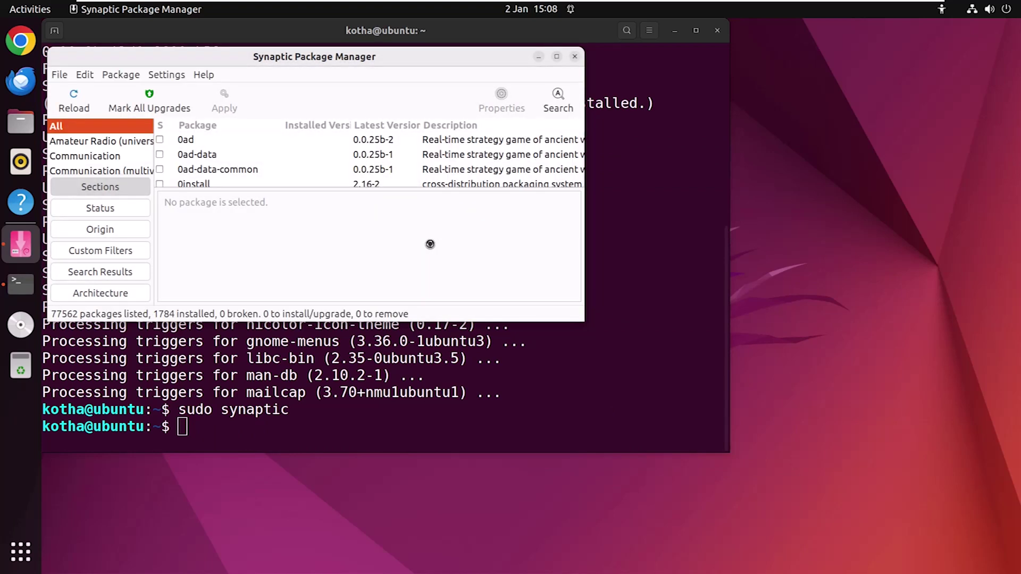
Step: Open the repository settings and select the flat-remix jammy main source among the other software sources
left_click(167, 76)
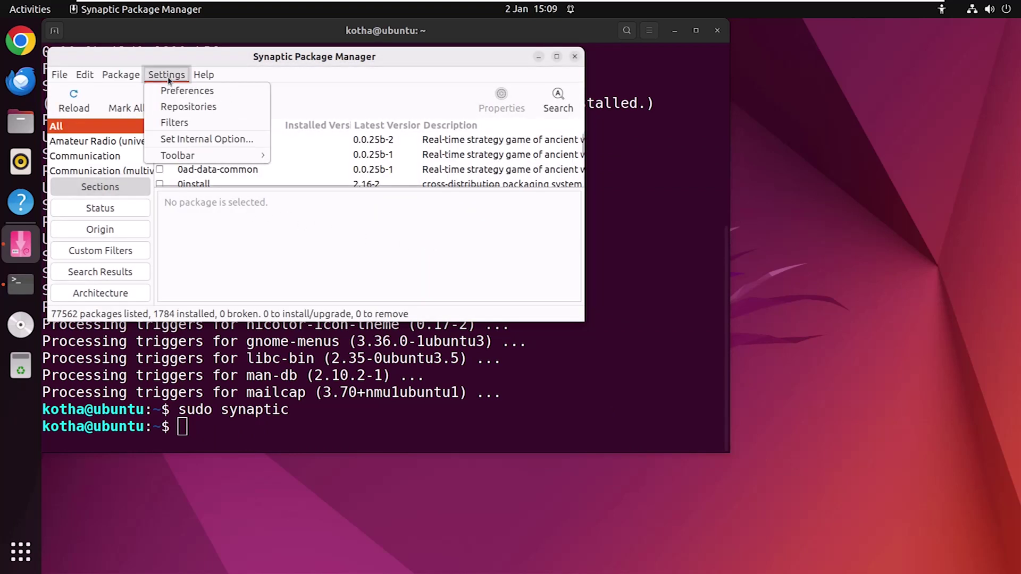
left_click(183, 106)
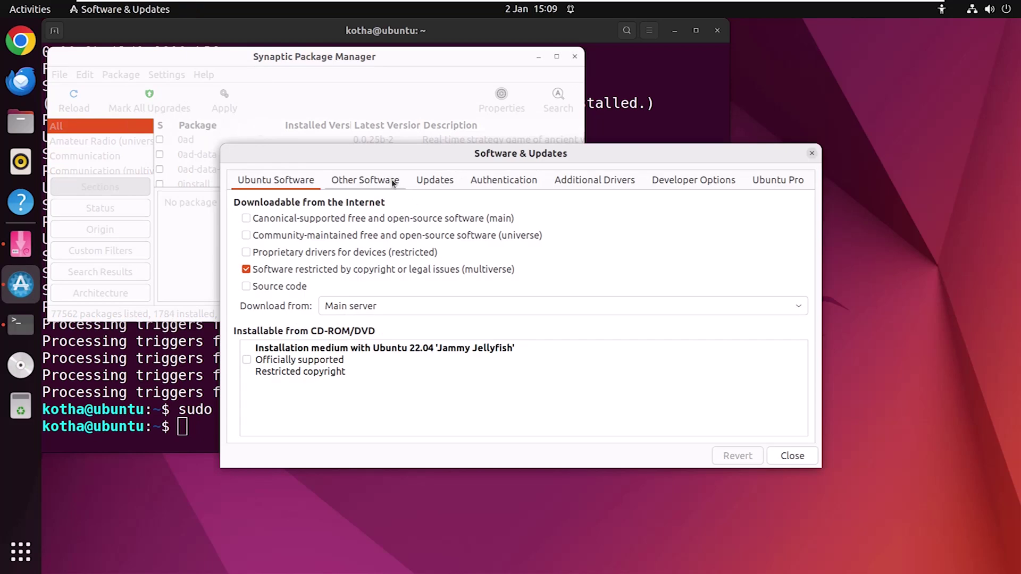
left_click(393, 184)
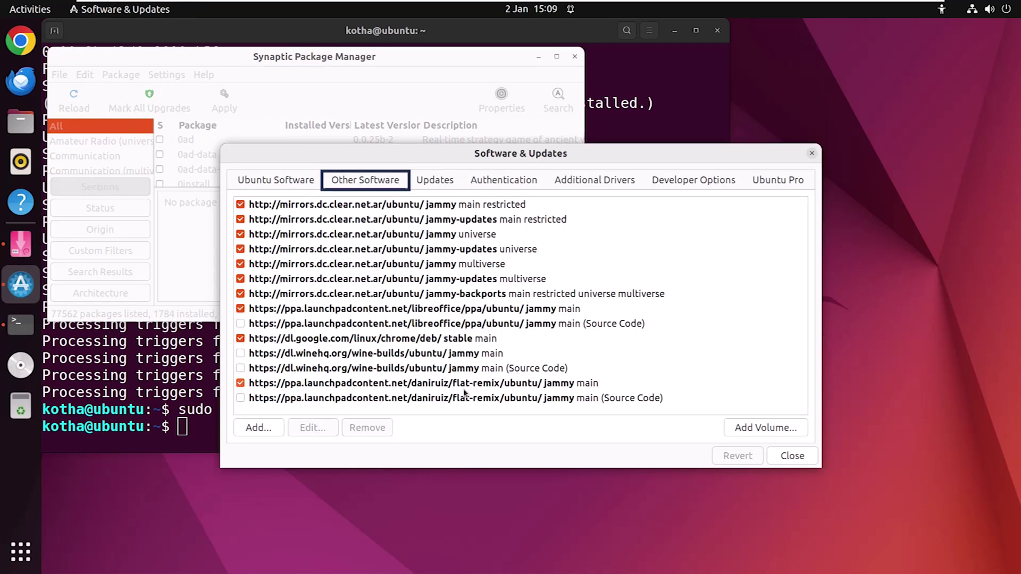
left_click(503, 388)
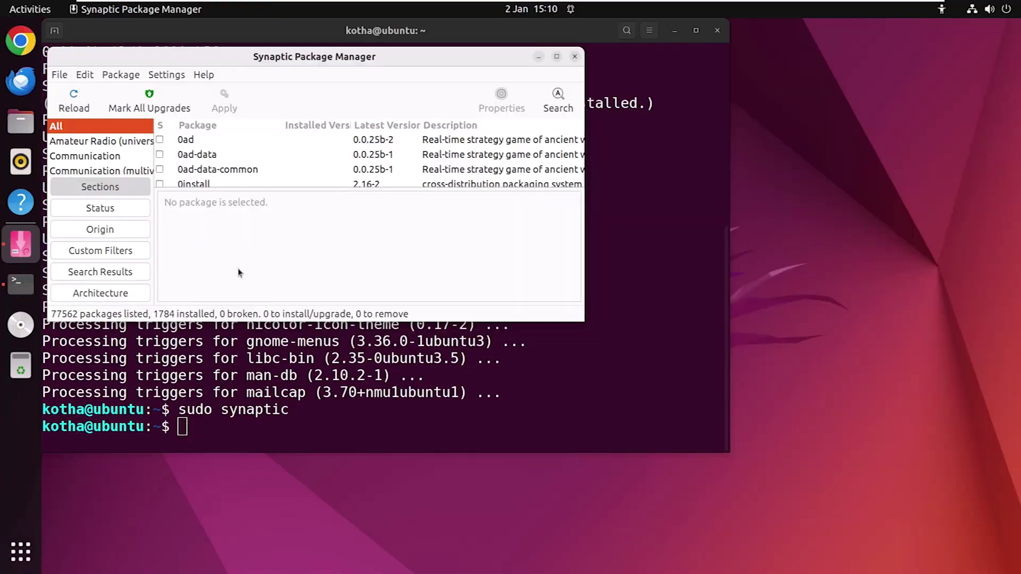
Step: Enable the flat-remix jammy main (Source Code) repository and reload the package information
left_click(167, 75)
left_click(171, 106)
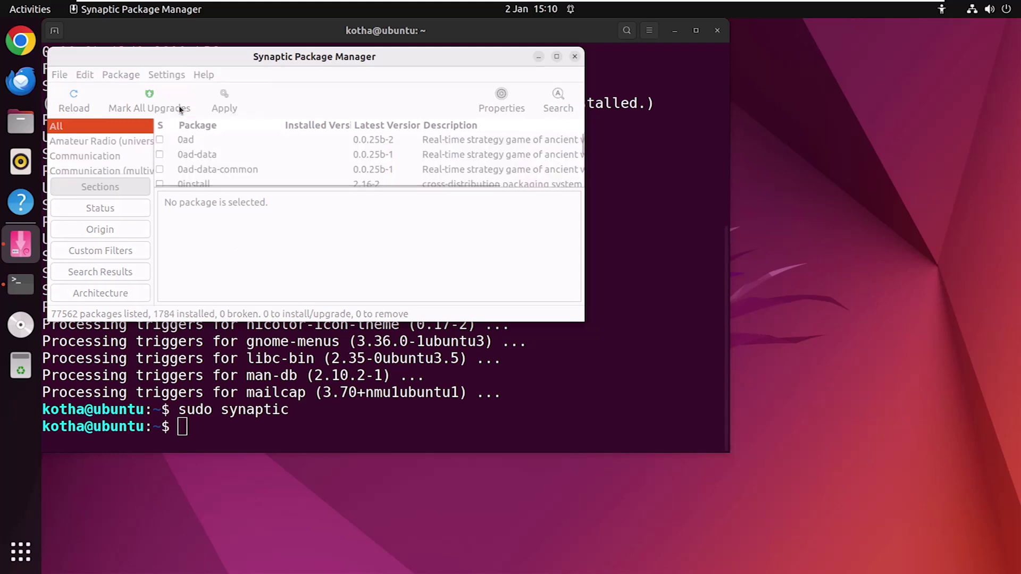
left_click(349, 183)
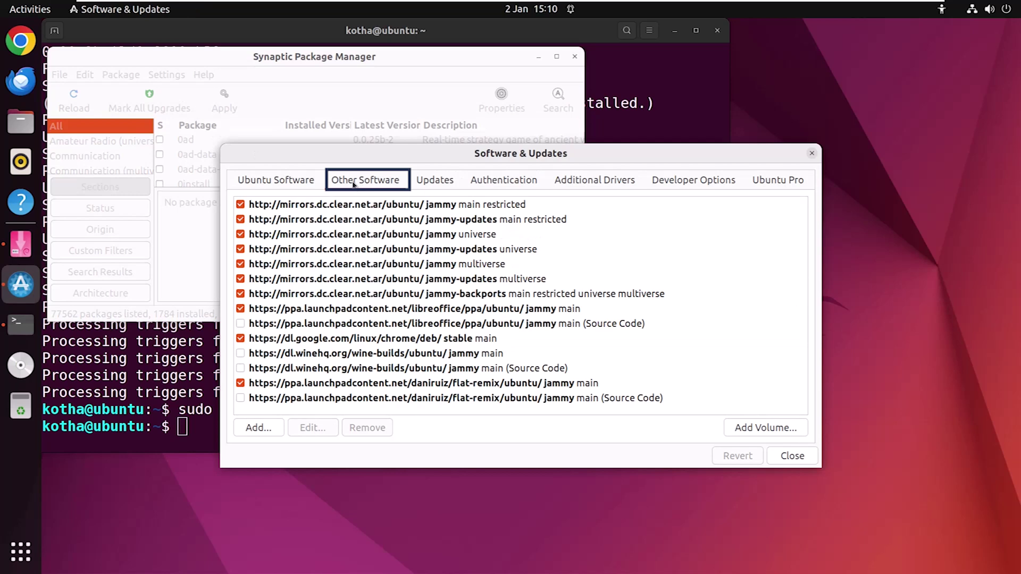
left_click(244, 399)
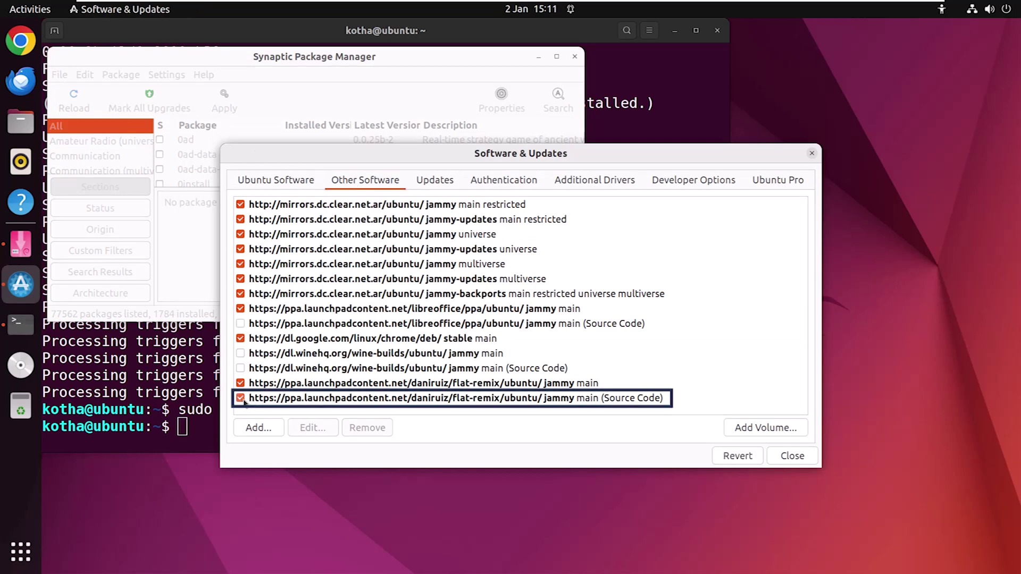
left_click(791, 455)
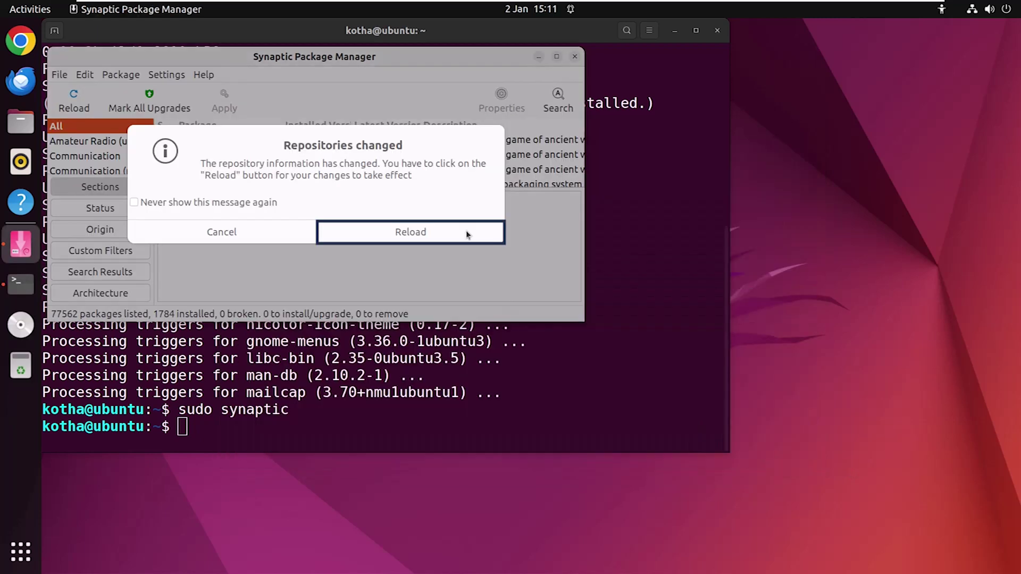
left_click(465, 232)
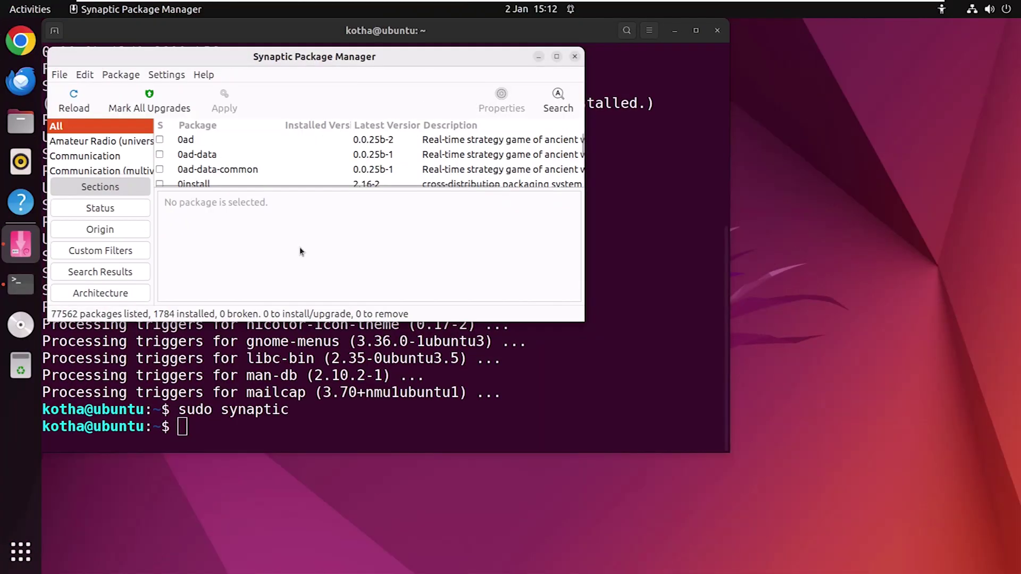
Step: Disable both flat-remix repositories, jammy main and jammy main (Source Code), and reload the package information
left_click(167, 75)
left_click(198, 112)
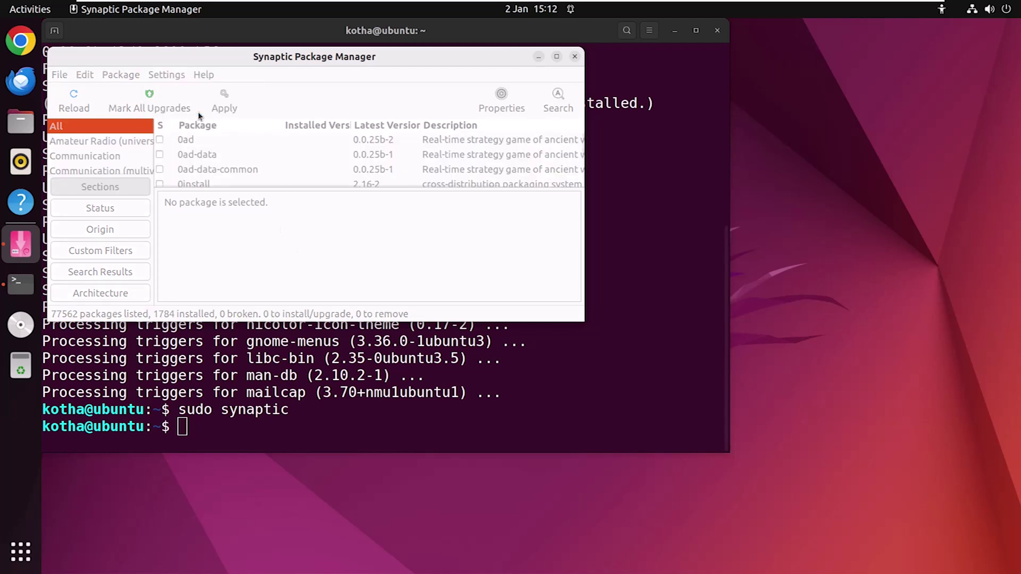
left_click(366, 181)
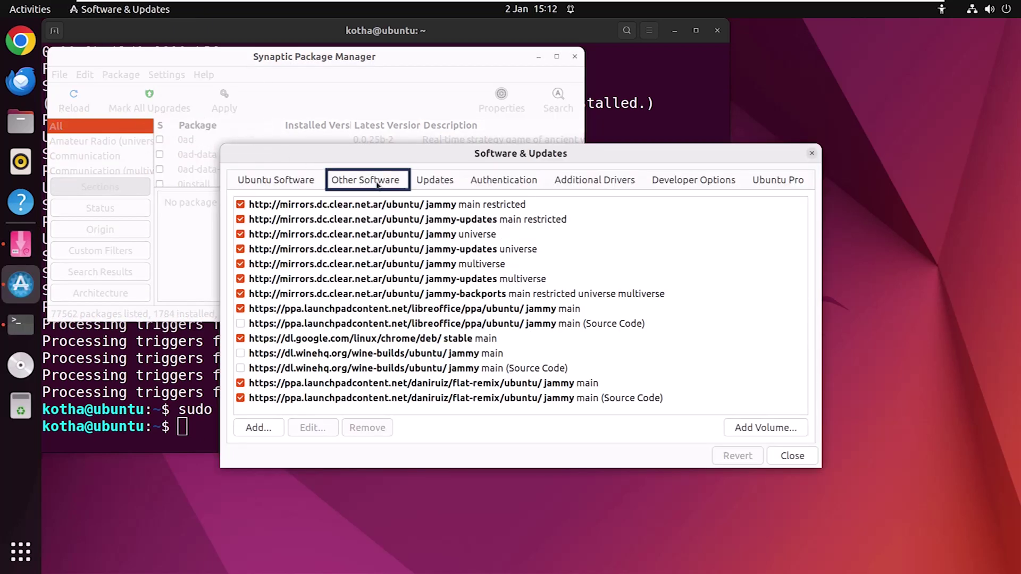
left_click(244, 384)
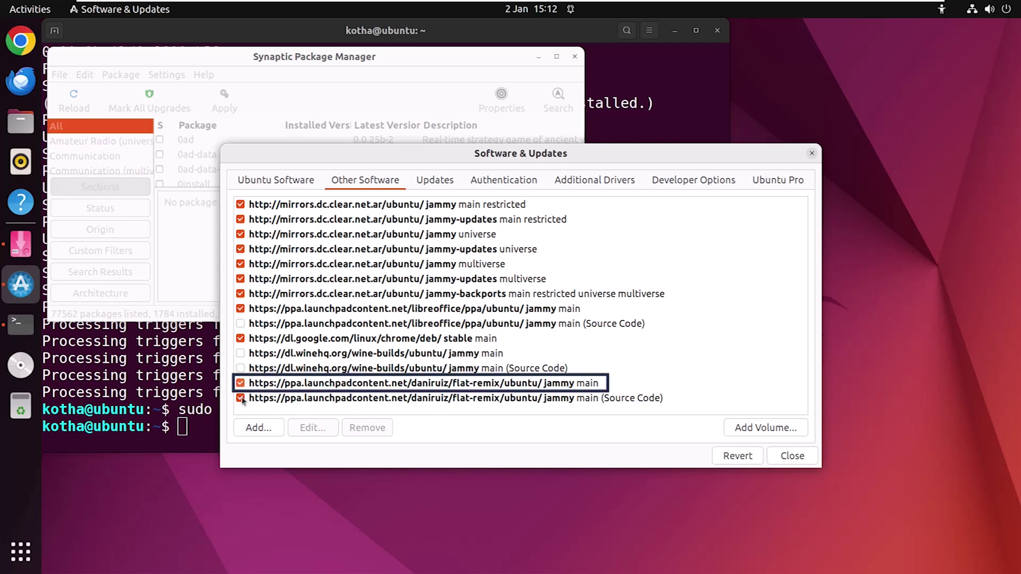
left_click(242, 399)
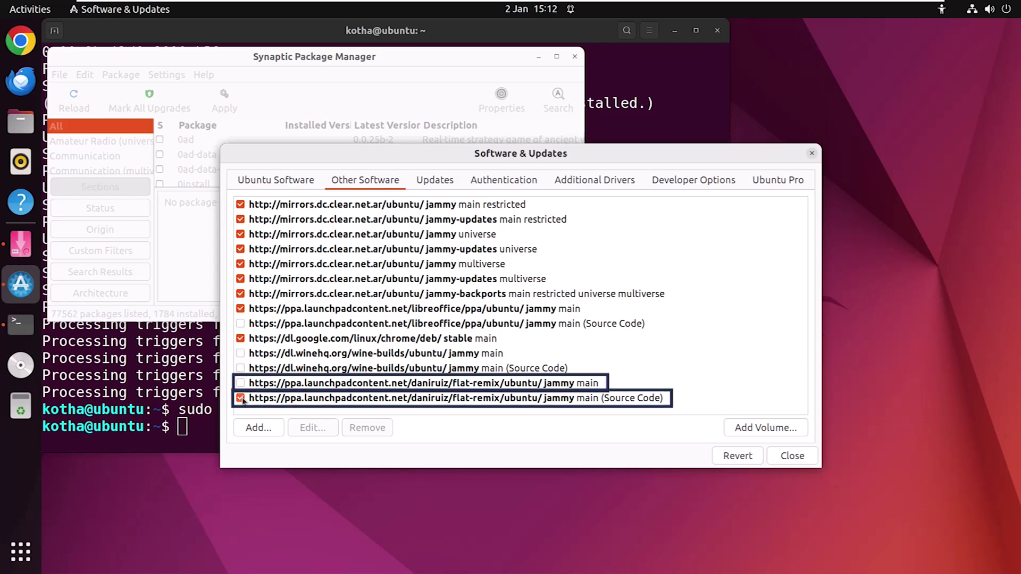
left_click(792, 456)
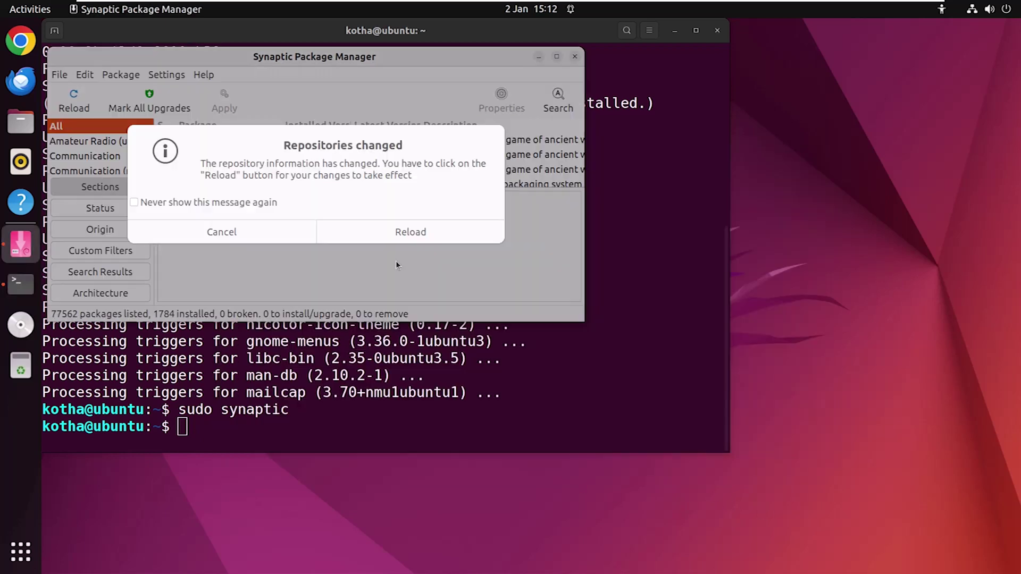
left_click(391, 233)
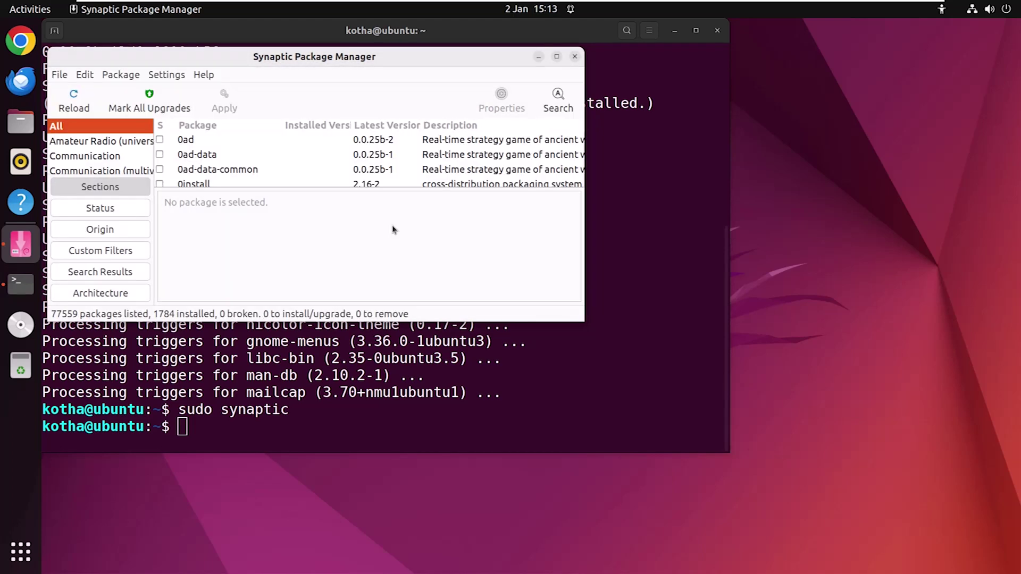
Step: Select the disabled flat-remix jammy main source in the repository settings, and close the settings
left_click(167, 75)
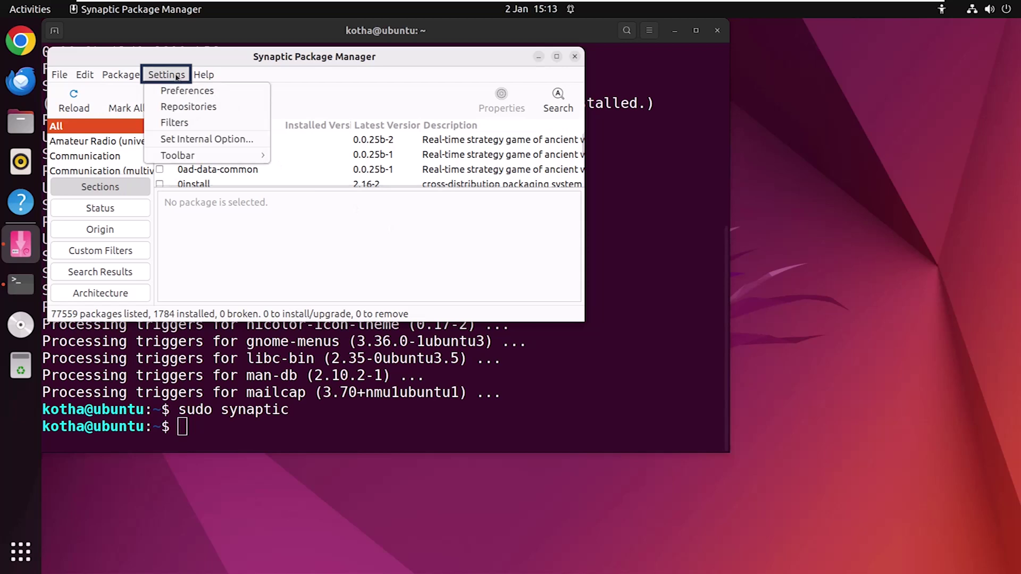
left_click(181, 106)
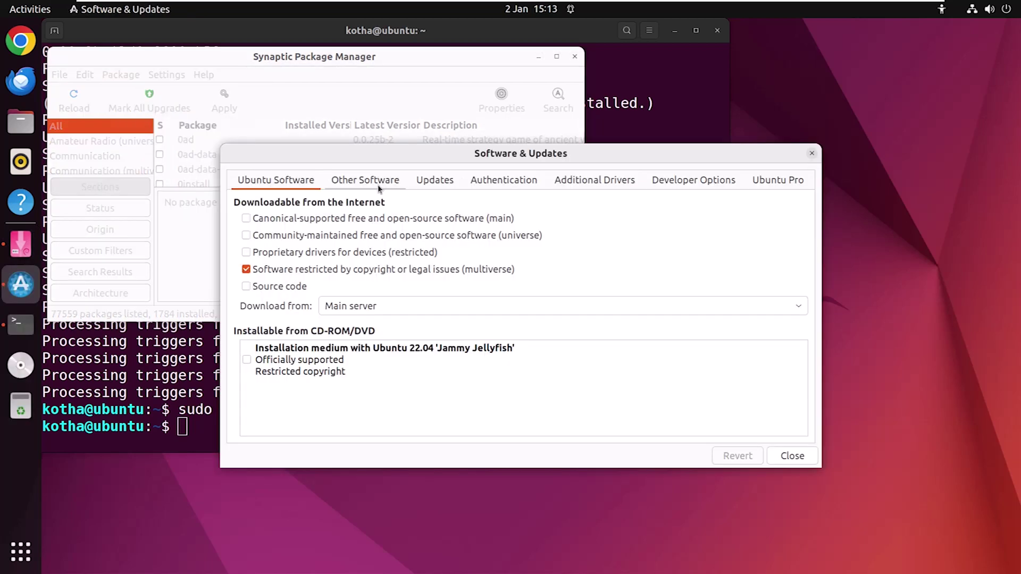
left_click(377, 184)
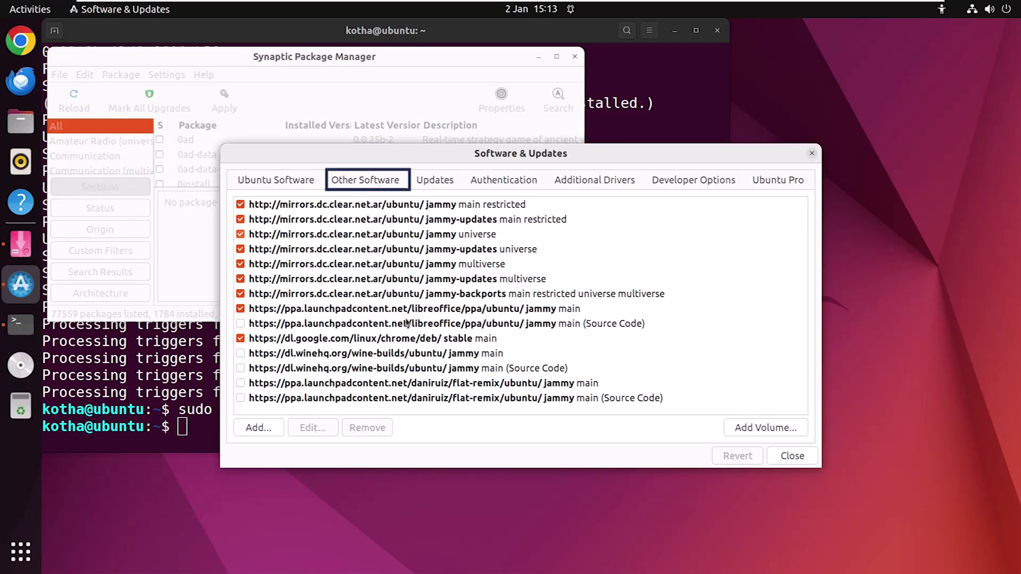
left_click(465, 383)
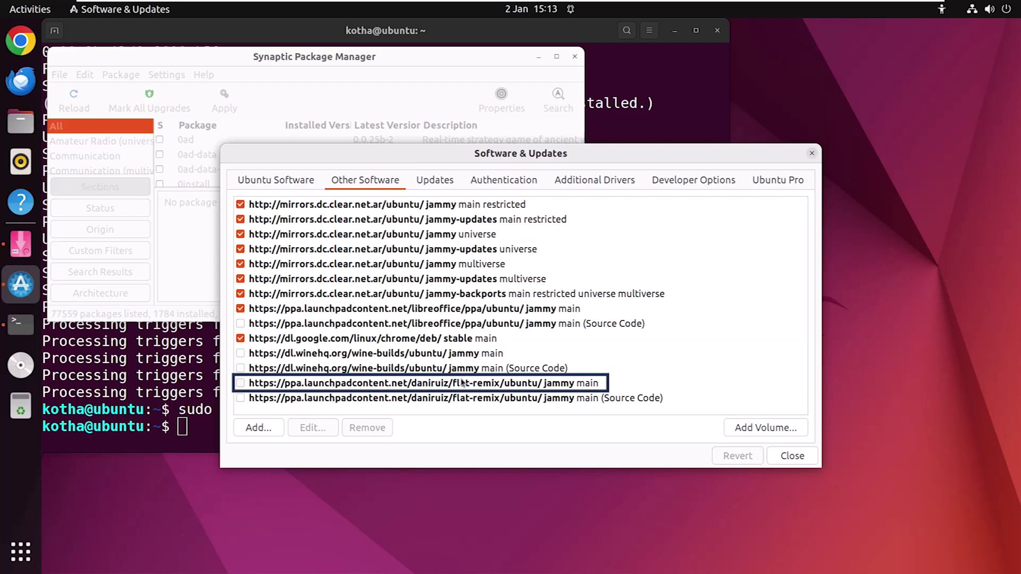
left_click(792, 456)
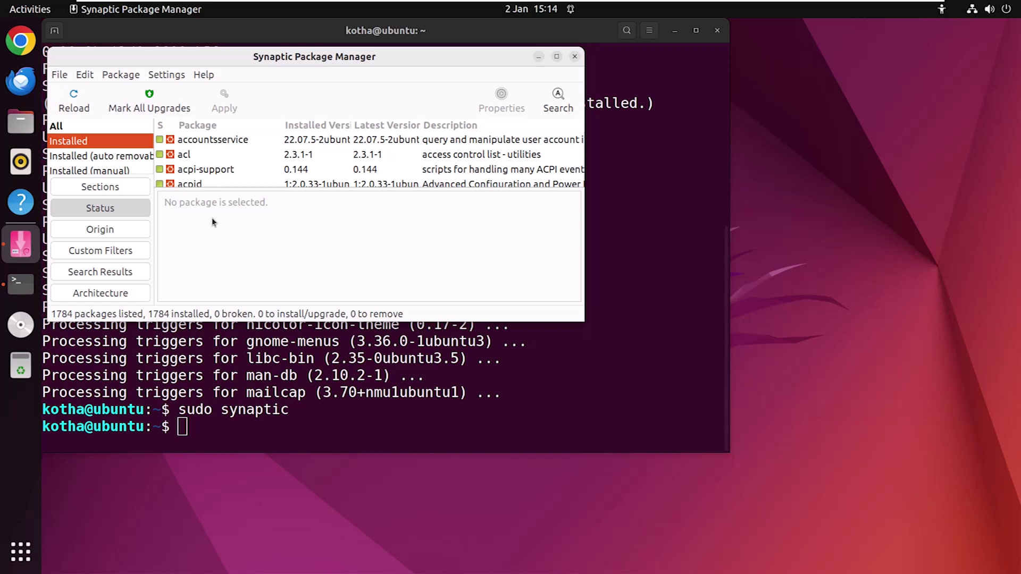
Step: Download the changelog of the installed accountsservice package
left_click(220, 140)
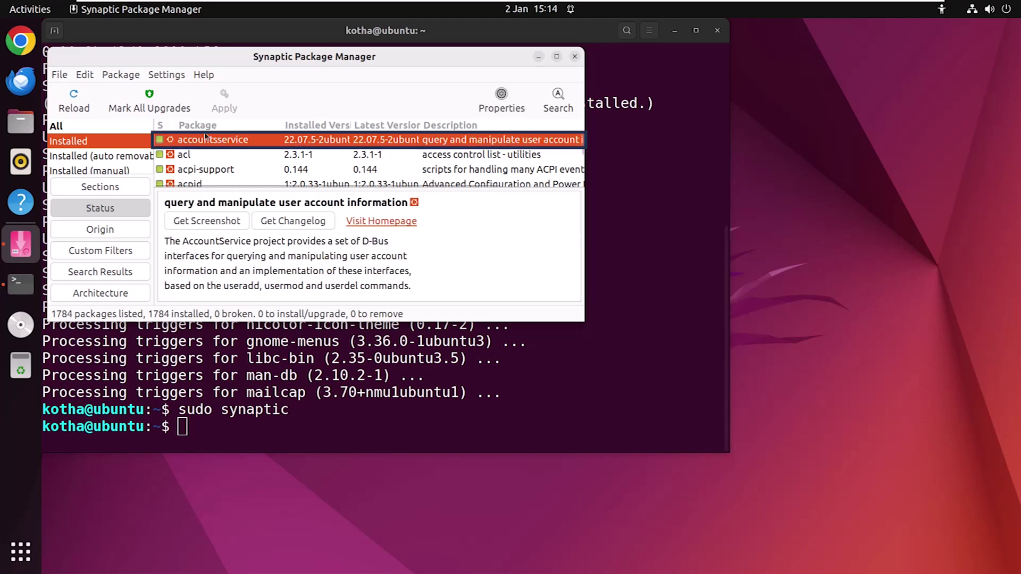
left_click(122, 75)
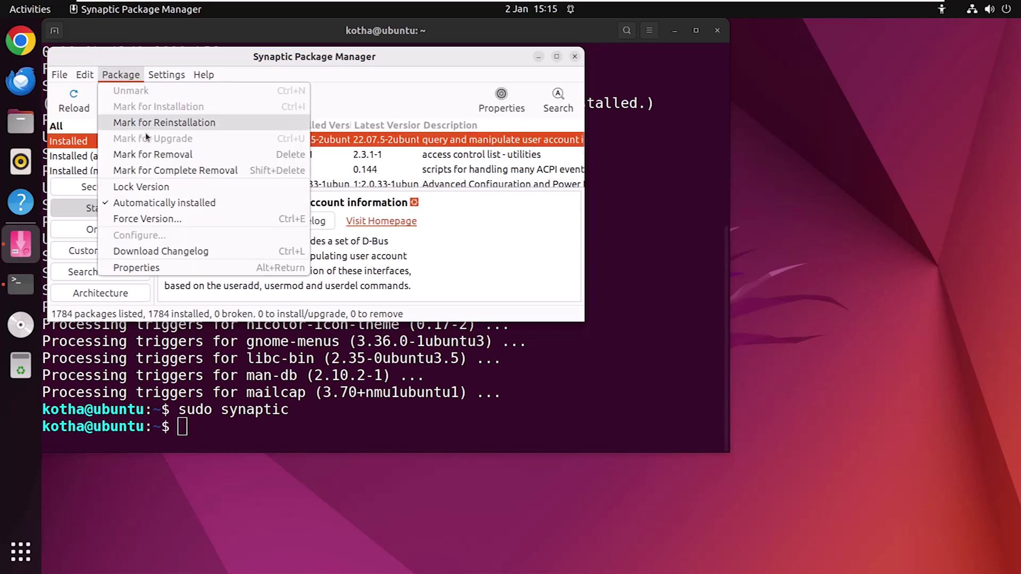
left_click(173, 253)
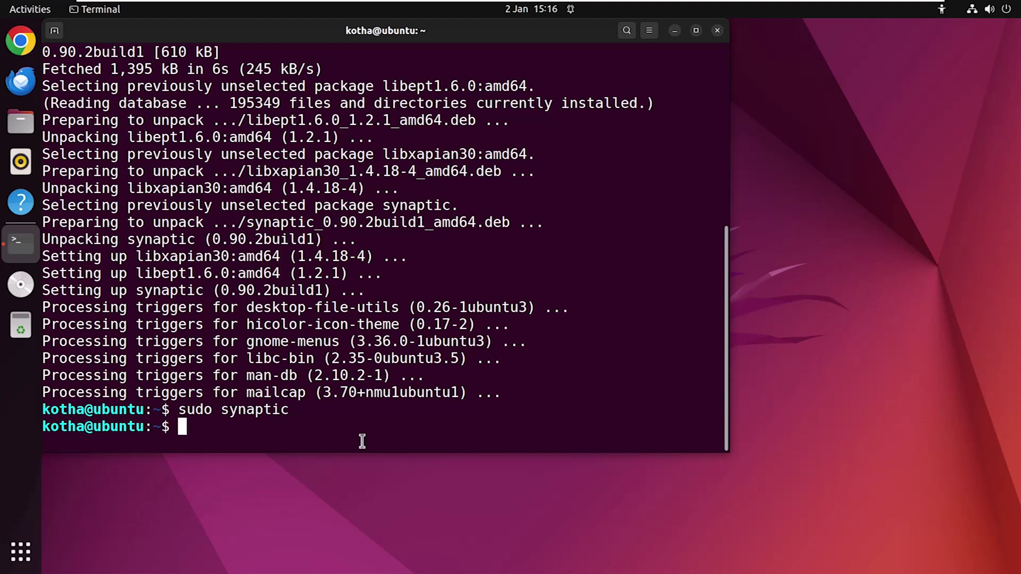
Step: Uninstall Synaptic from the terminal with sudo apt remove synaptic, answering y to the removal prompt
type("sudo")
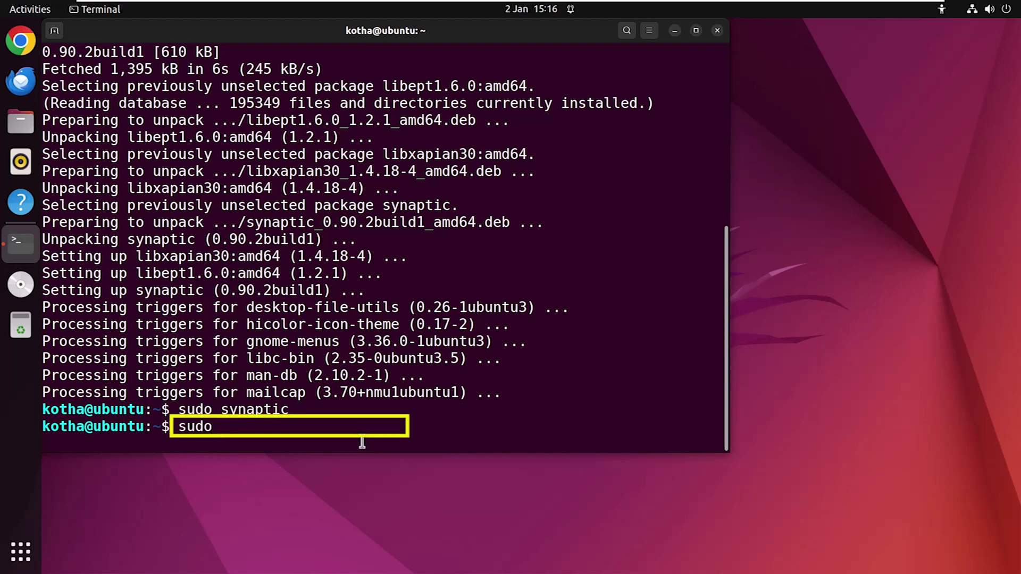
type(" apt remo")
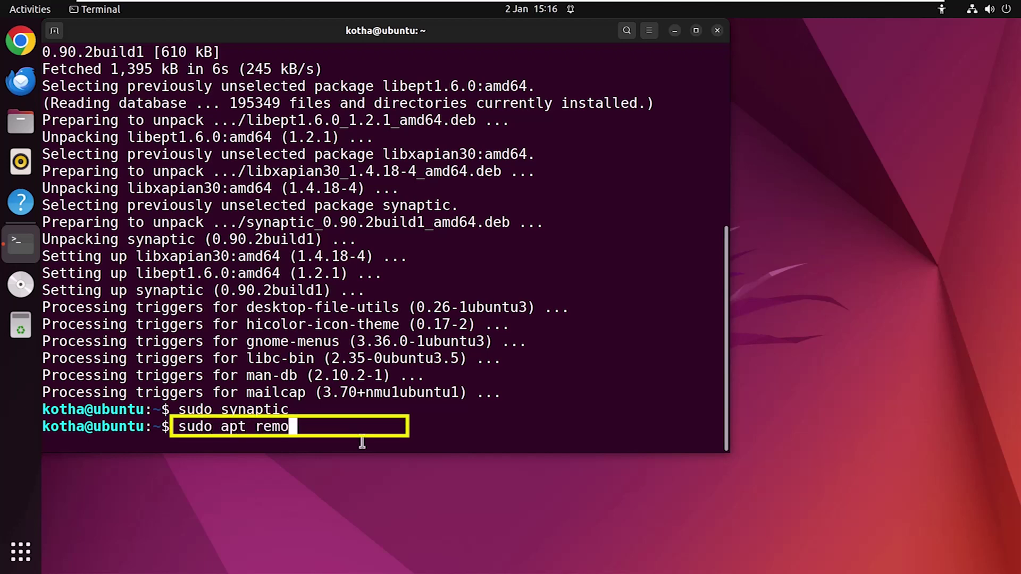
type("ve synaptic")
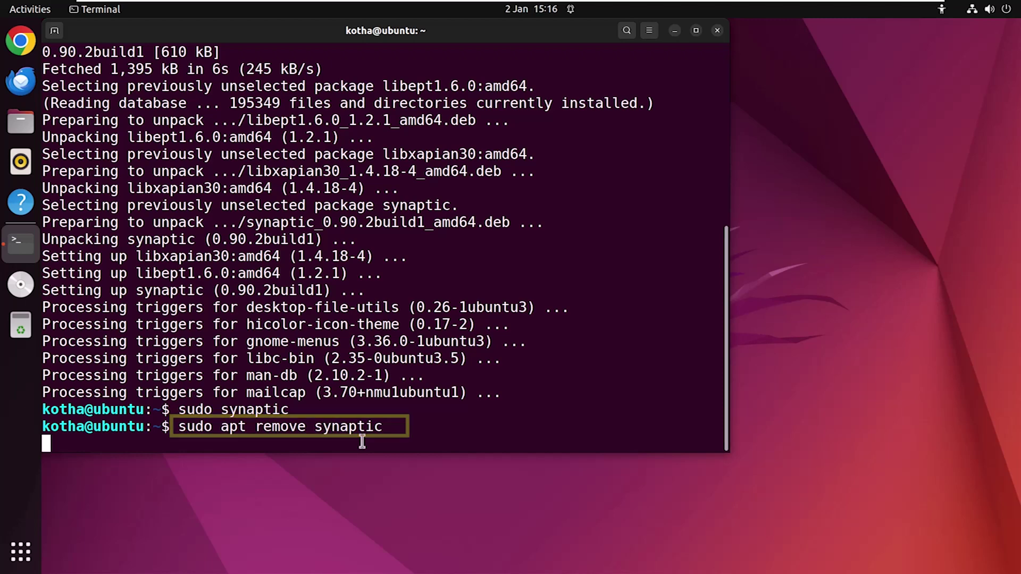
key("Return")
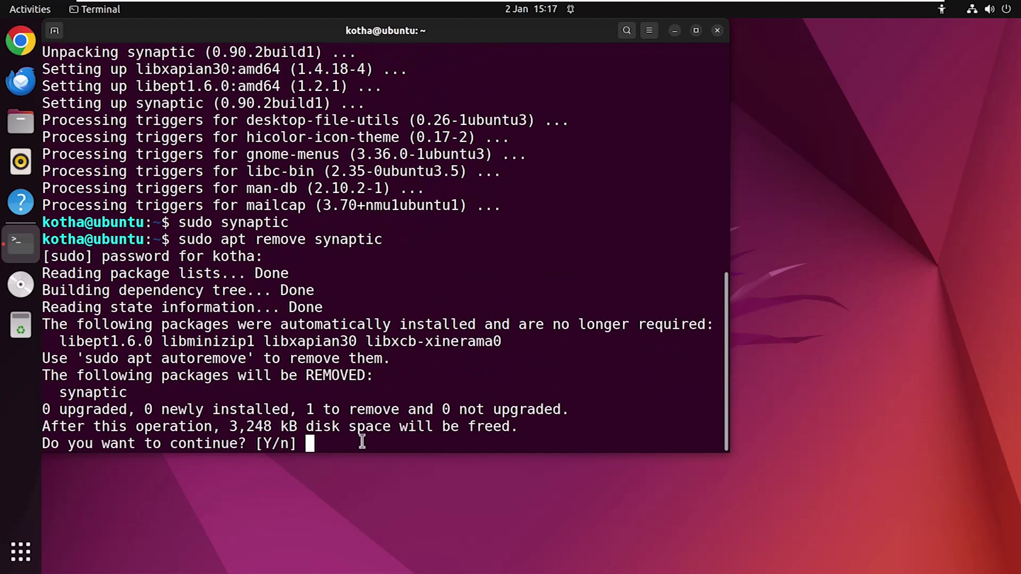
type("y")
key("Return")
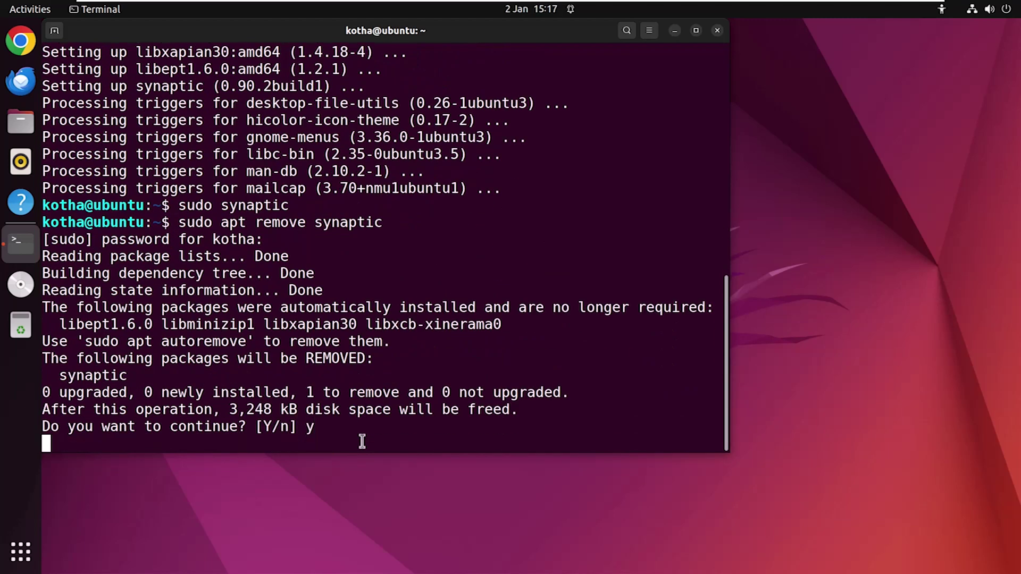